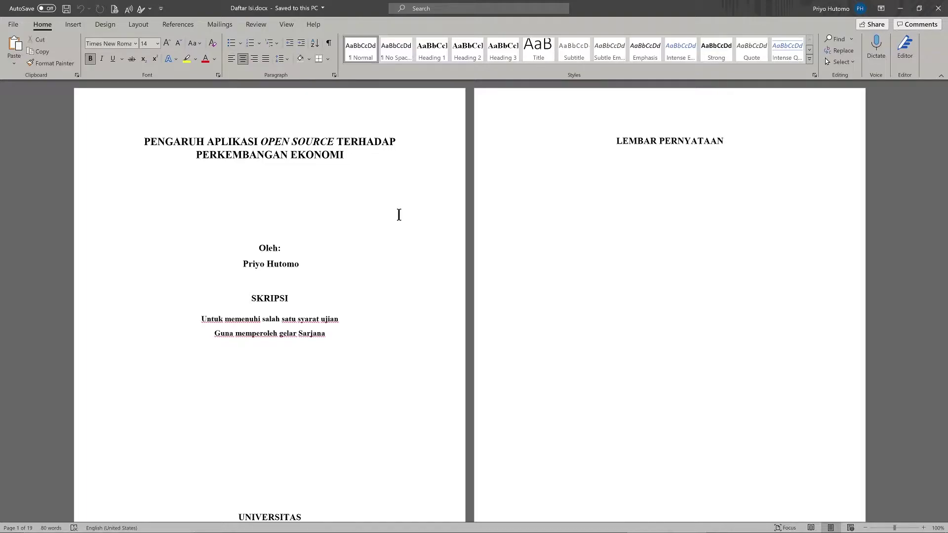
# Step: Scroll down to the DAFTAR ISI page and place the cursor below its title
pyautogui.scroll(-3, 398, 214)
pyautogui.scroll(-2, 355, 241)
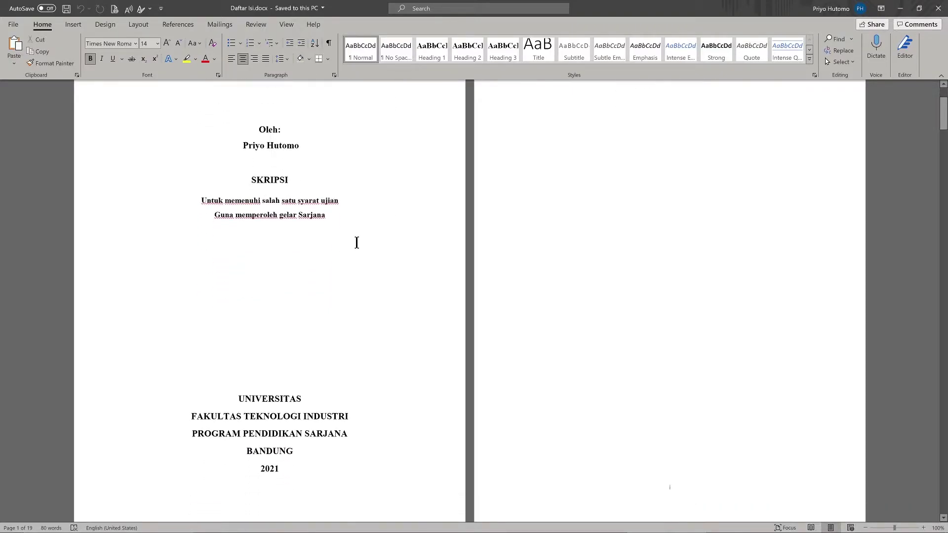
pyautogui.scroll(-3, 356, 242)
pyautogui.scroll(-5, 357, 242)
pyautogui.scroll(-3, 357, 243)
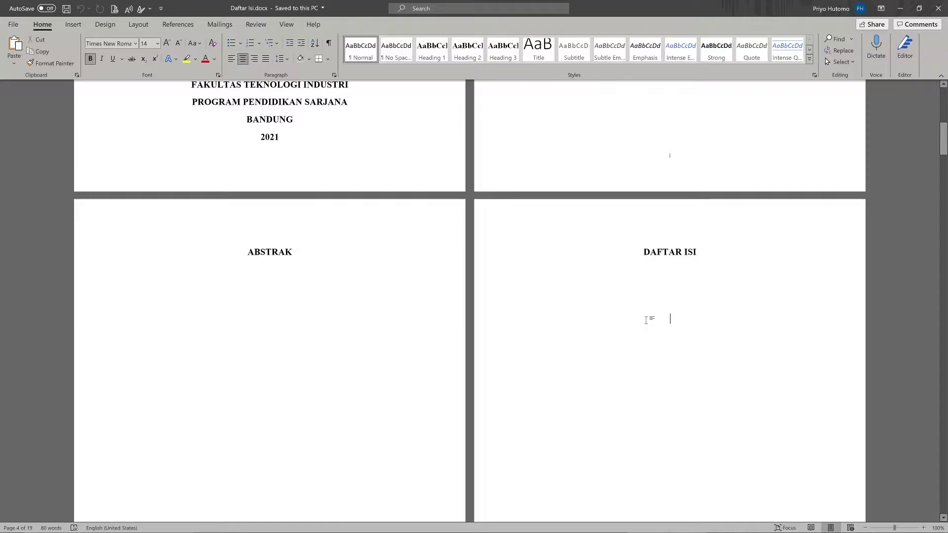
pyautogui.click(646, 318)
# Step: Add Heading 4 to the Style Gallery from the Styles pane, then close the pane
pyautogui.click(814, 74)
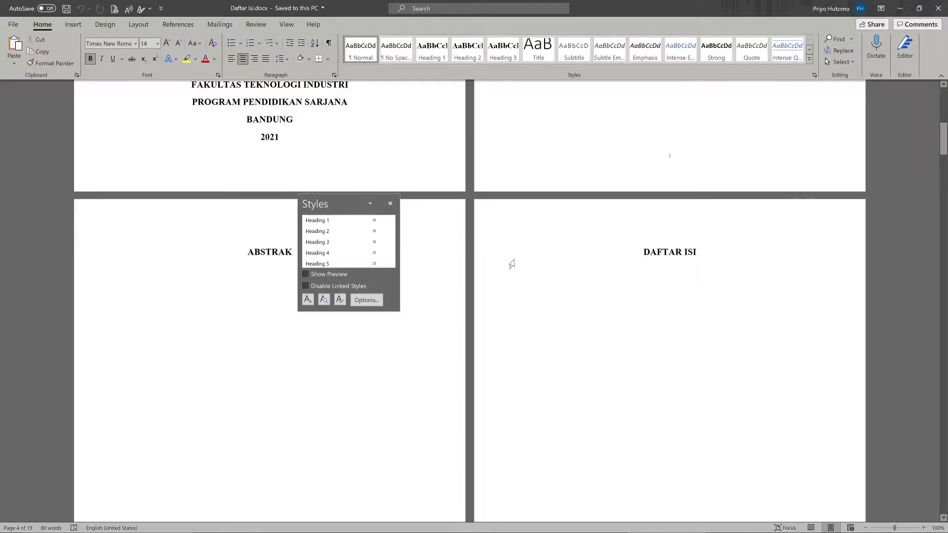
pyautogui.moveTo(337, 252)
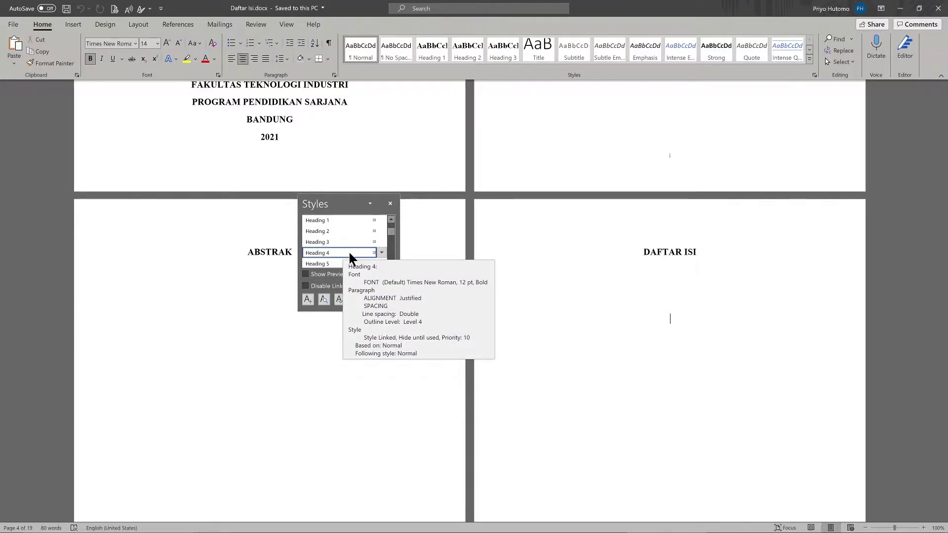
pyautogui.click(382, 252)
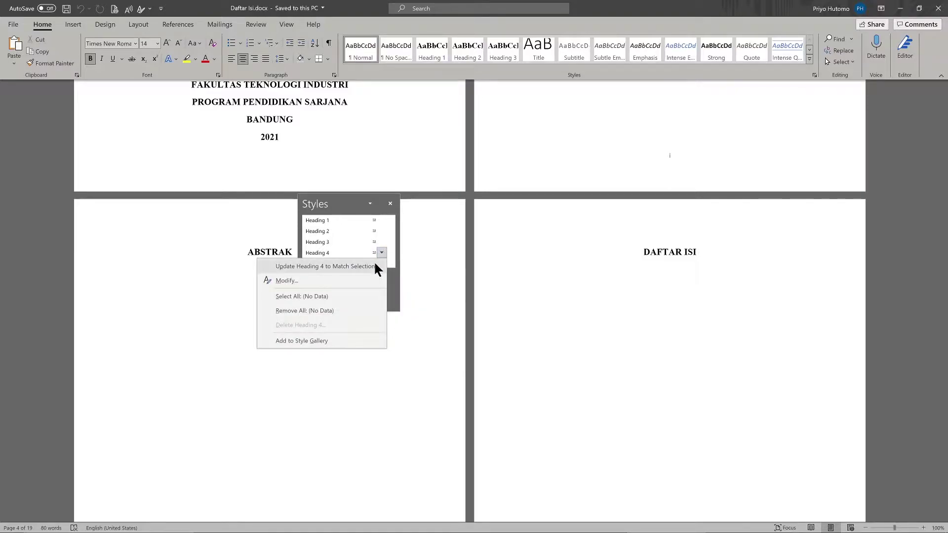
pyautogui.click(342, 340)
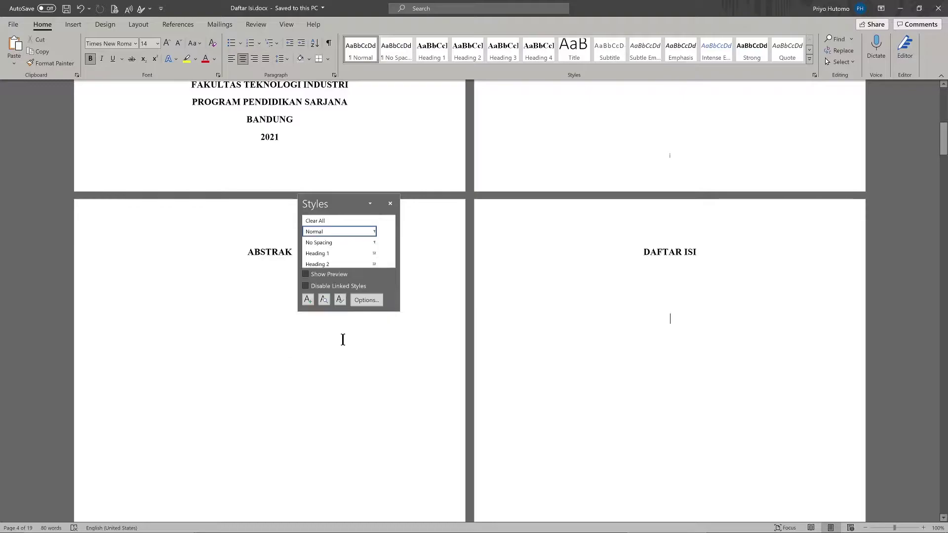
pyautogui.click(390, 204)
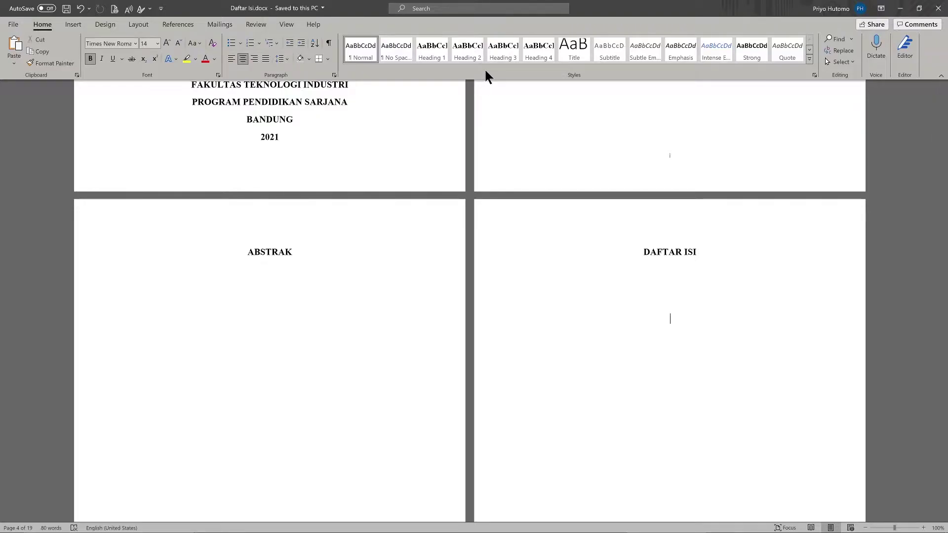
# Step: Apply the 1 / 1.1 / 1.1.1 heading-linked multilevel list, then begin defining a new multilevel list
pyautogui.click(277, 43)
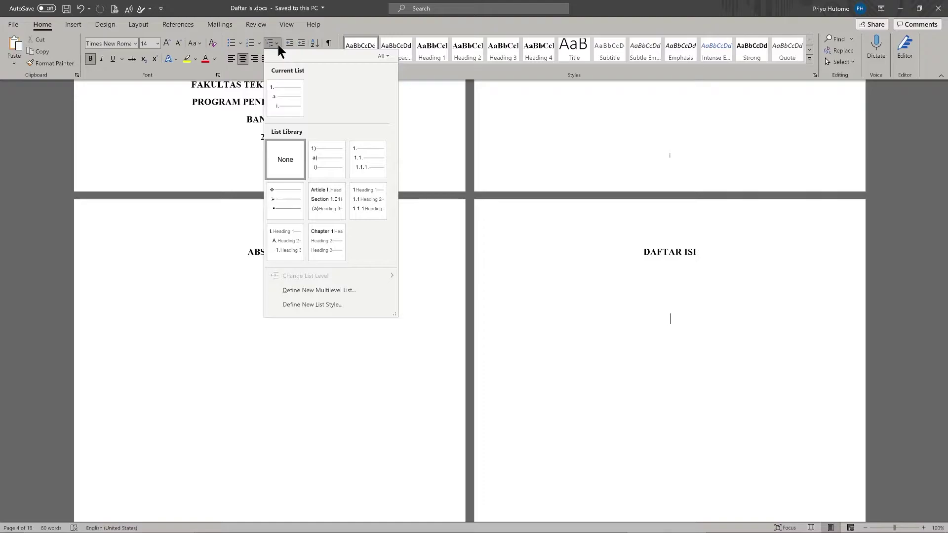
pyautogui.moveTo(326, 200)
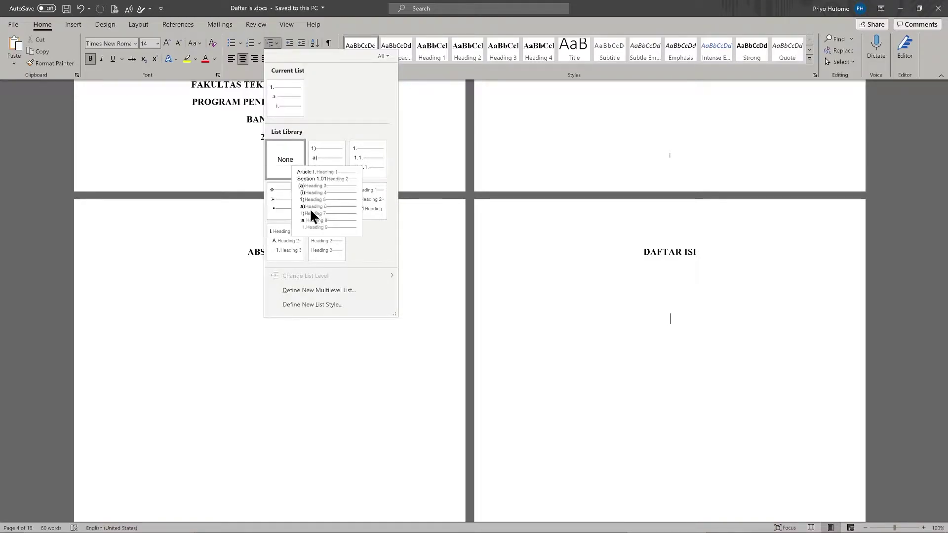
pyautogui.click(372, 203)
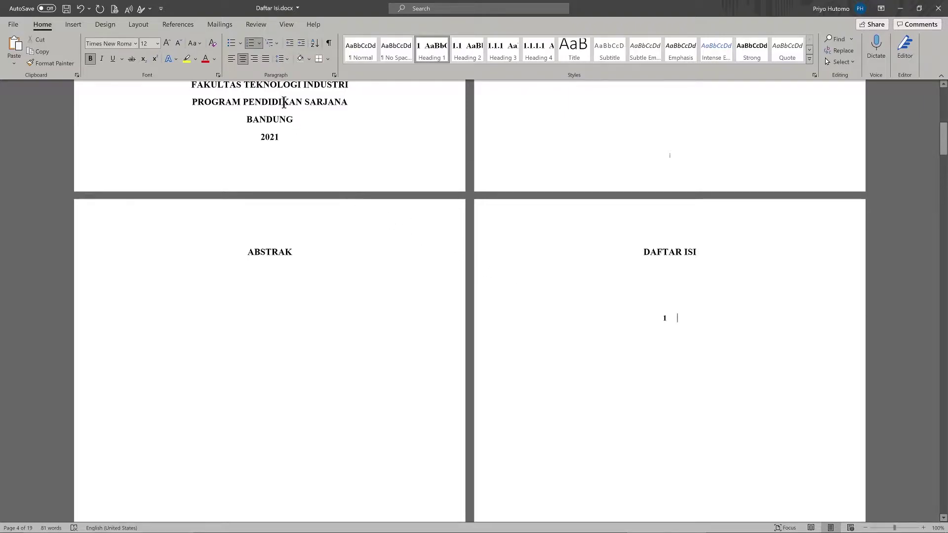
pyautogui.click(274, 43)
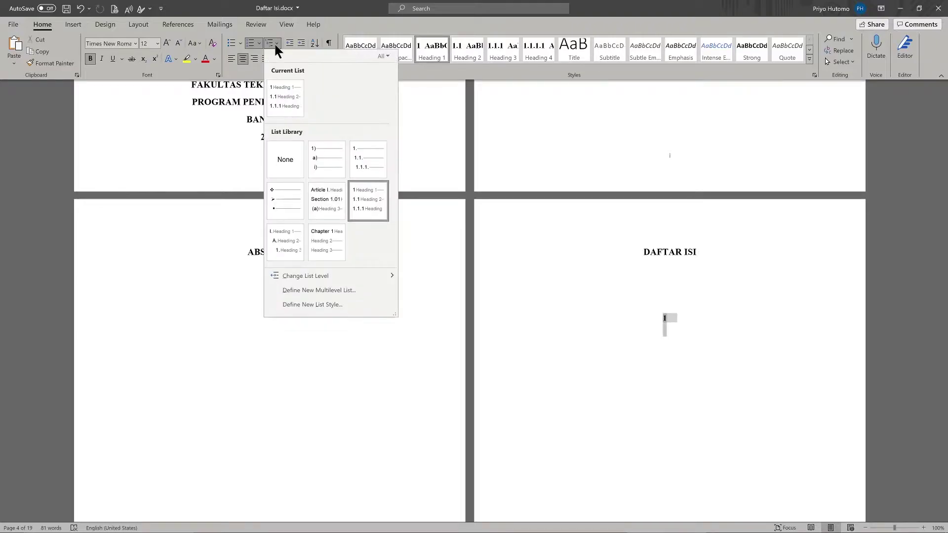
pyautogui.click(359, 291)
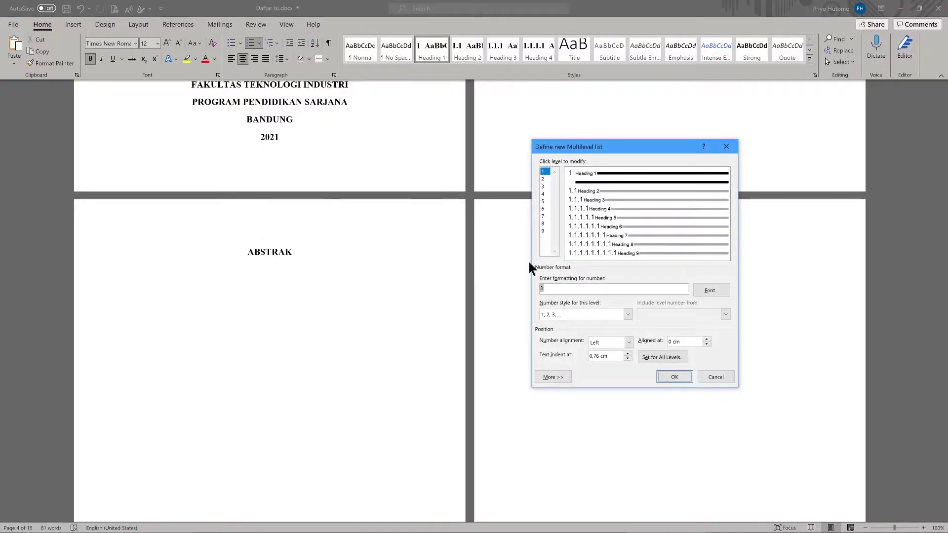
# Step: Make level 1 read 'BAB 1', with 0 indents on all levels and nothing after the number
pyautogui.click(562, 292)
pyautogui.write('BAB')
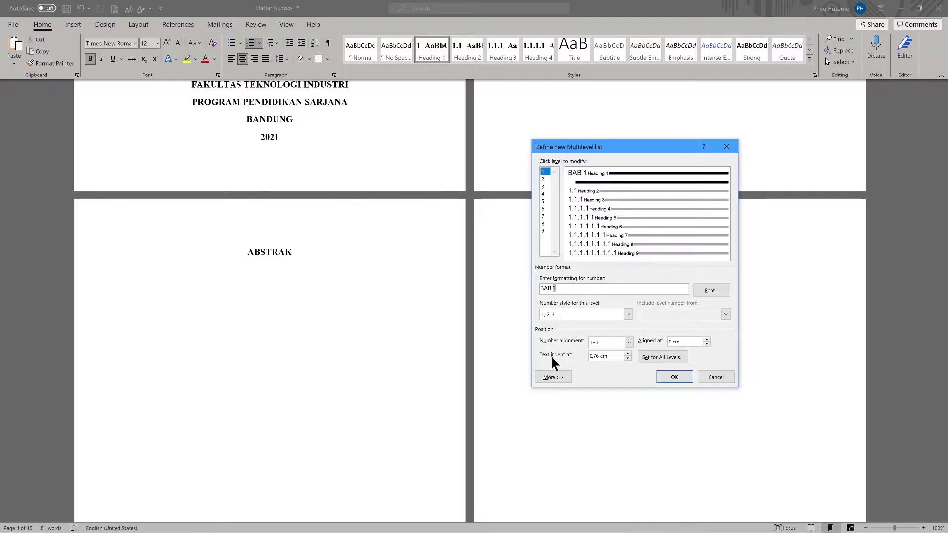
pyautogui.click(593, 357)
pyautogui.press('BackSpace')
pyautogui.press('BackSpace')
pyautogui.click(653, 355)
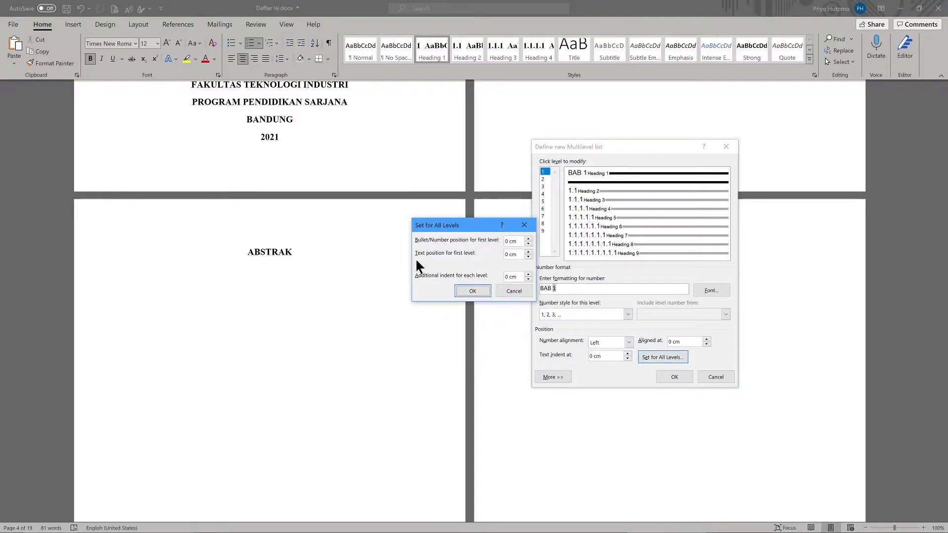
pyautogui.click(471, 293)
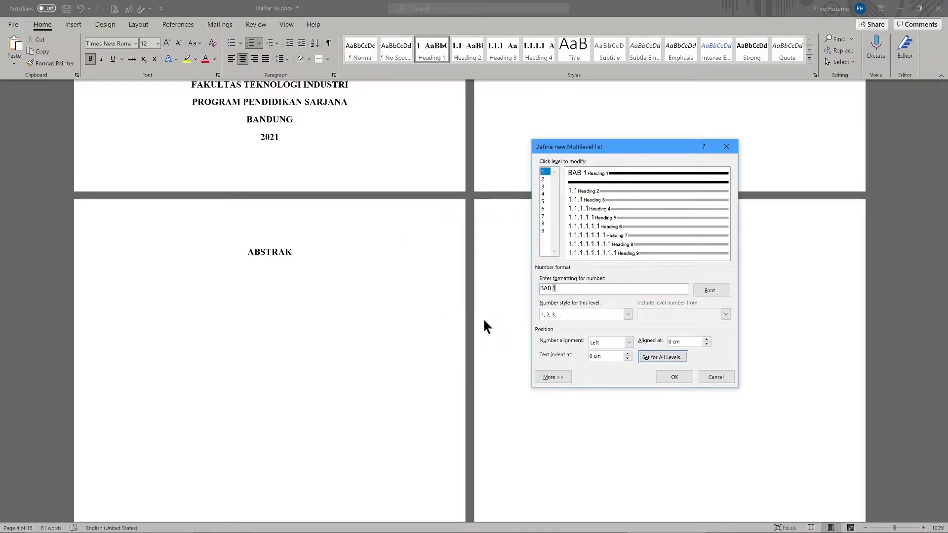
pyautogui.click(556, 377)
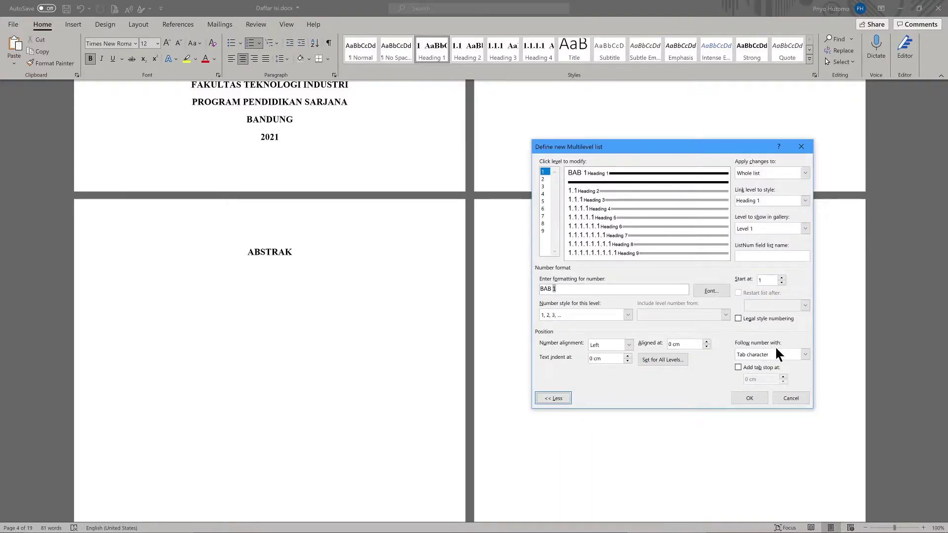
pyautogui.click(806, 354)
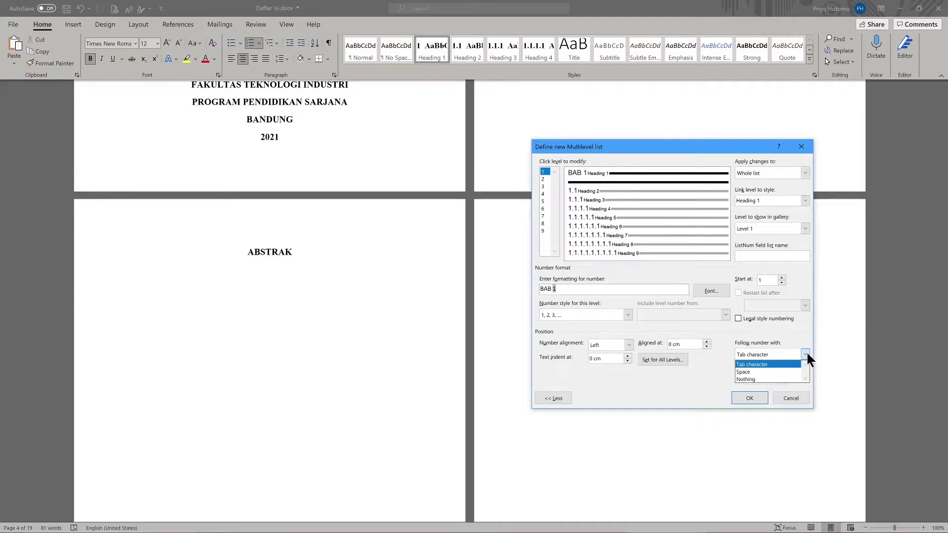
pyautogui.click(789, 380)
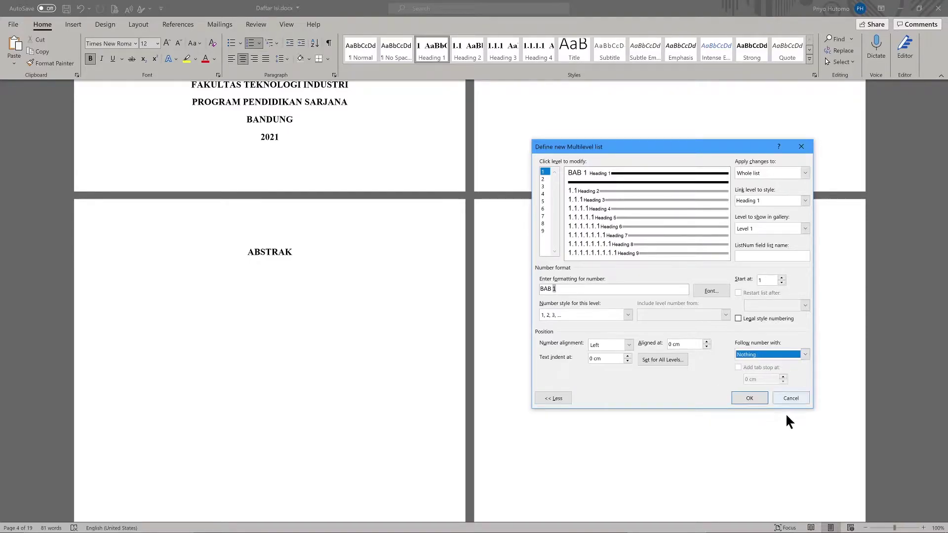
pyautogui.click(748, 398)
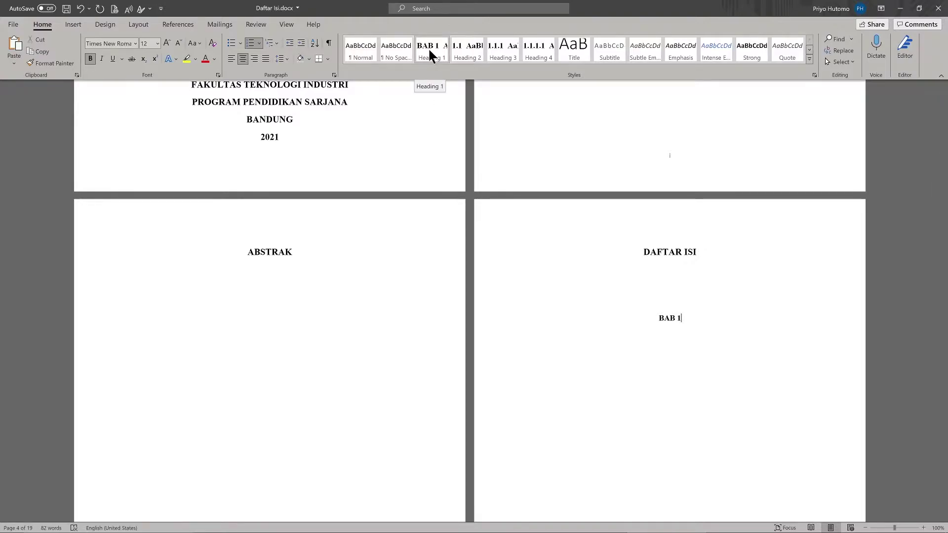
# Step: Set the Heading 1 style to 14 pt, then delete the test BAB 1 line
pyautogui.rightClick(430, 55)
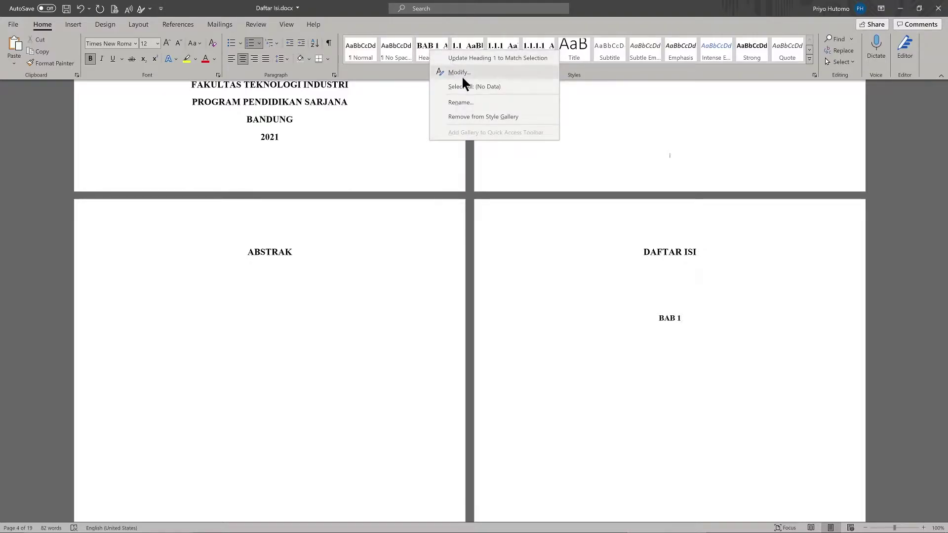
pyautogui.click(484, 74)
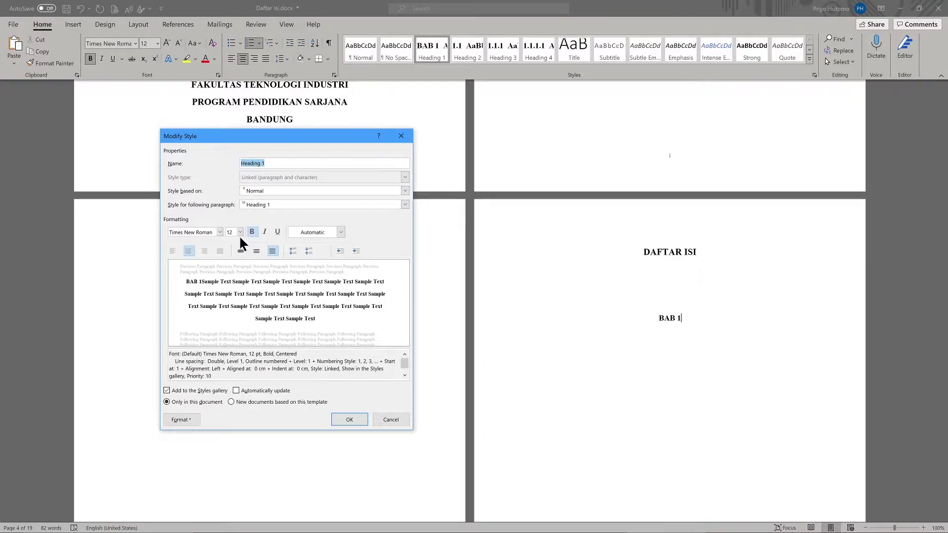
pyautogui.click(240, 232)
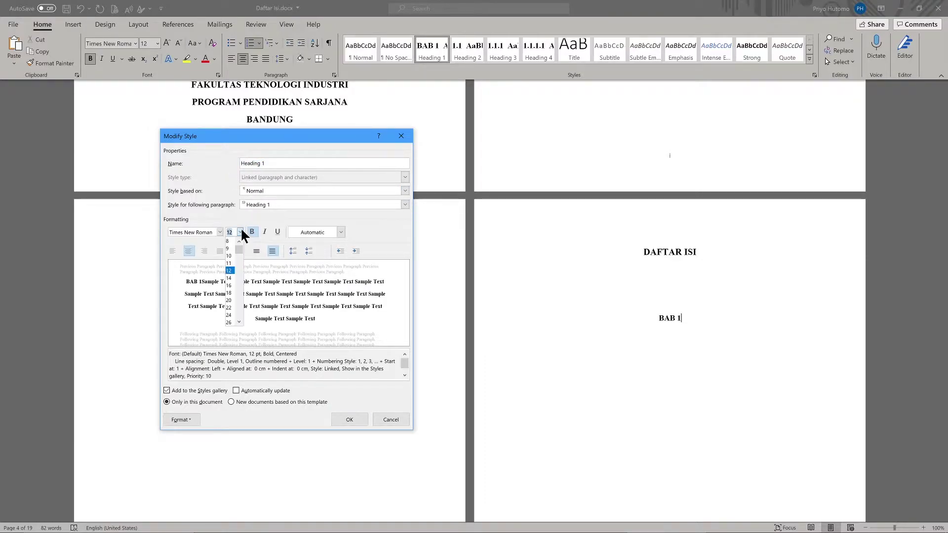
pyautogui.click(231, 278)
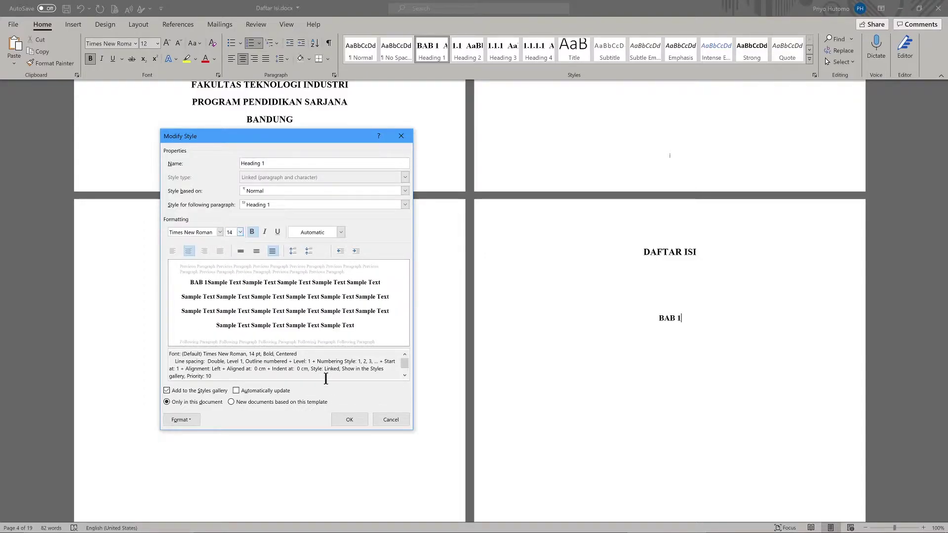
pyautogui.click(347, 418)
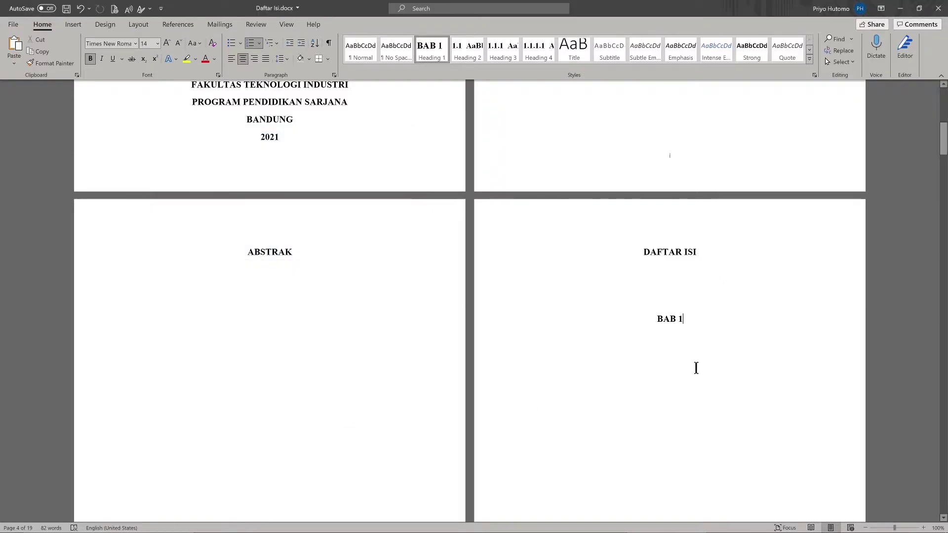
pyautogui.tripleClick(676, 321)
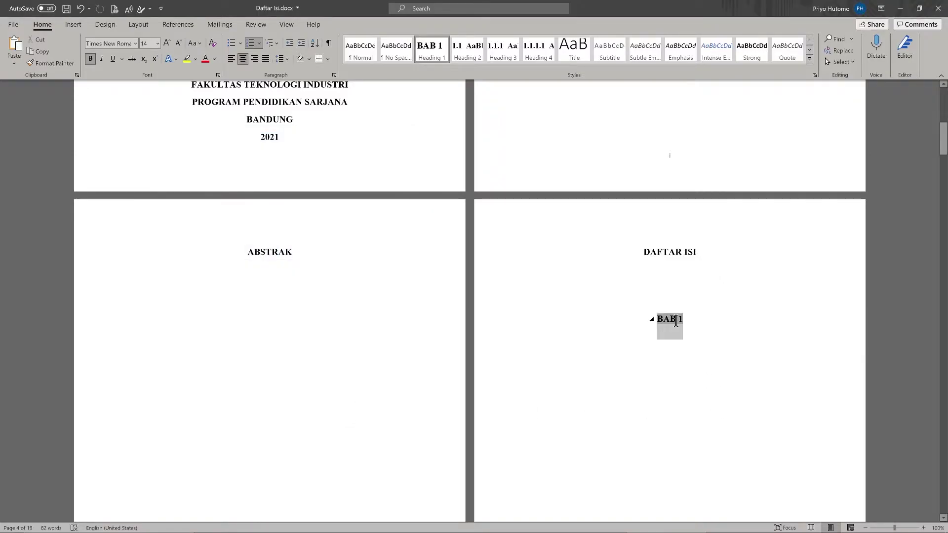
pyautogui.press('BackSpace')
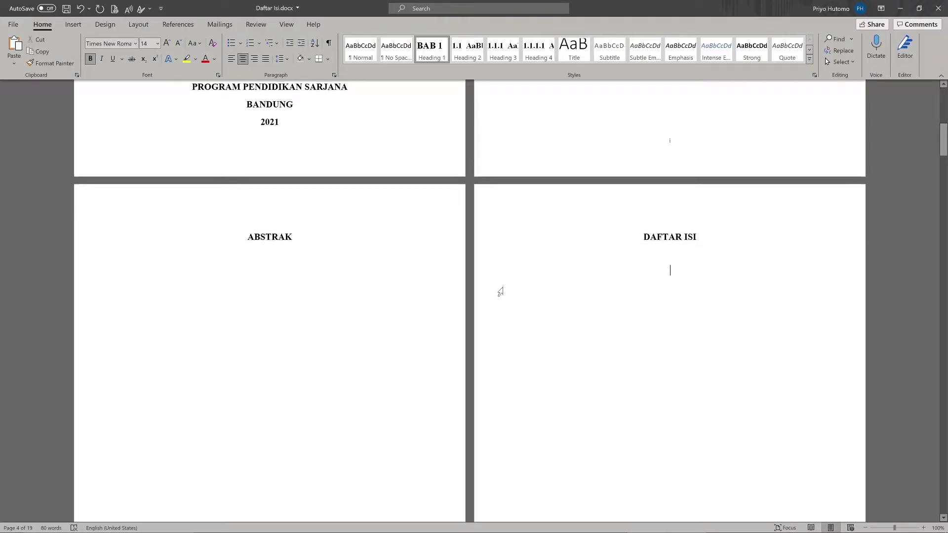
# Step: Insert a blank line above DAFTAR TABEL to push it onto the next page
pyautogui.scroll(-3, 500, 291)
pyautogui.scroll(-5, 500, 292)
pyautogui.click(636, 321)
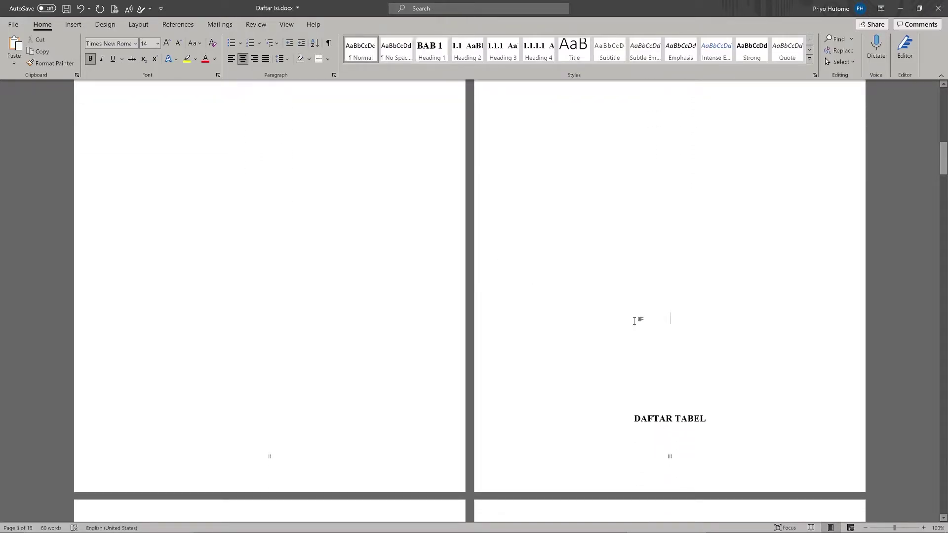
pyautogui.press('Return')
pyautogui.press('Return')
# Step: Make PENDAHULUAN a Heading 1 chapter reading BAB 1, with PENDAHULUAN on the line below
pyautogui.scroll(-3, 635, 321)
pyautogui.scroll(-4, 635, 322)
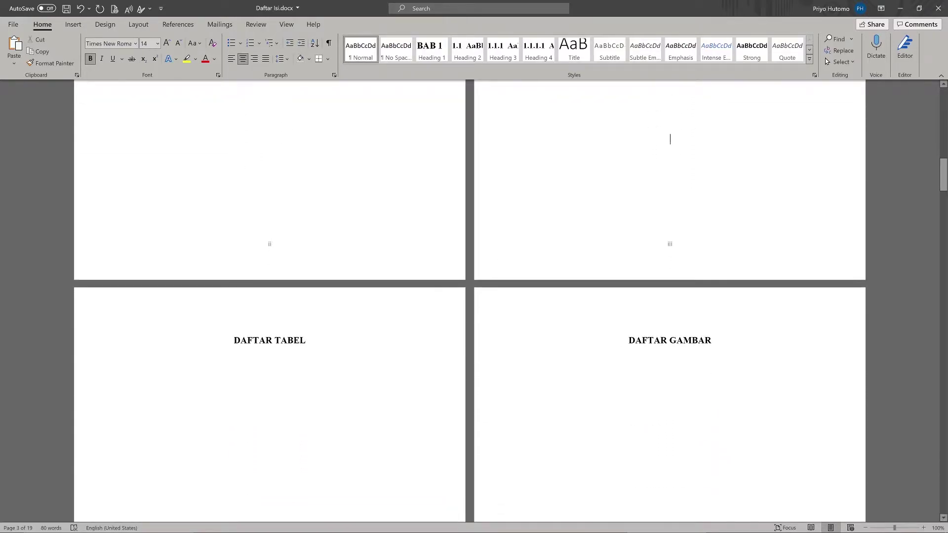
pyautogui.scroll(-6, 636, 322)
pyautogui.scroll(-5, 470, 301)
pyautogui.scroll(-5, 469, 301)
pyautogui.scroll(-3, 469, 301)
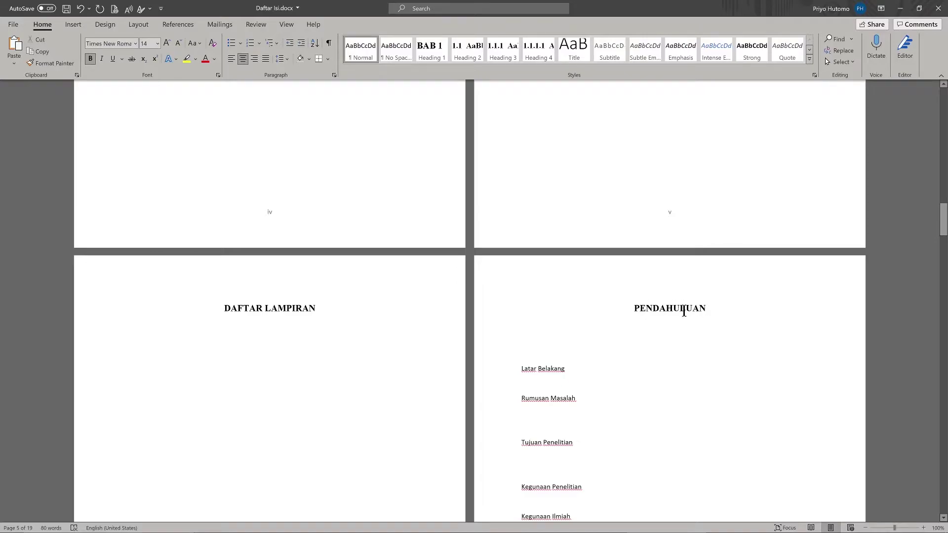
pyautogui.doubleClick(642, 309)
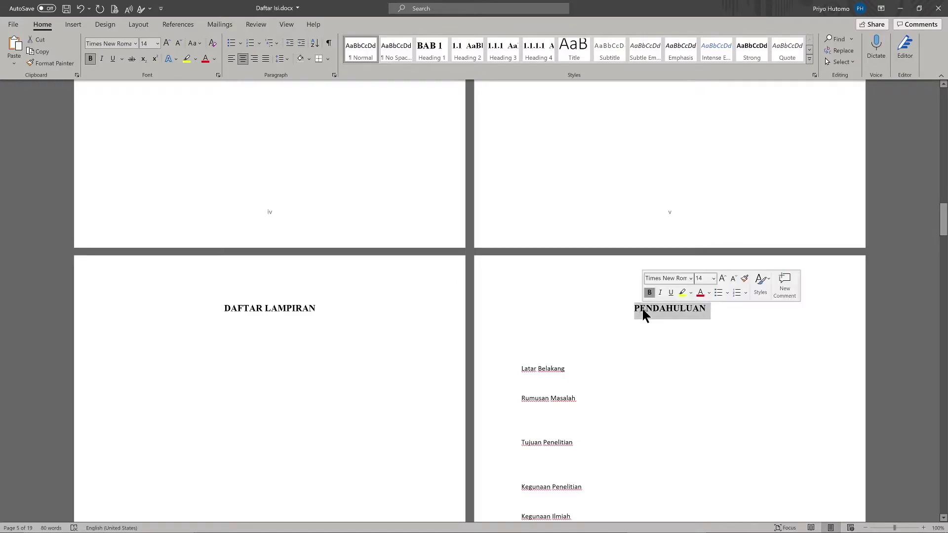
pyautogui.click(429, 46)
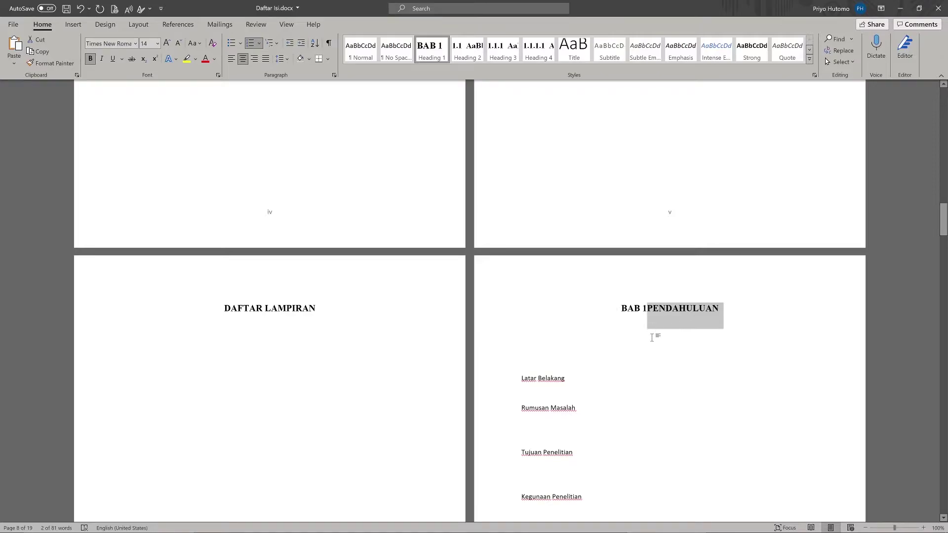
pyautogui.click(653, 308)
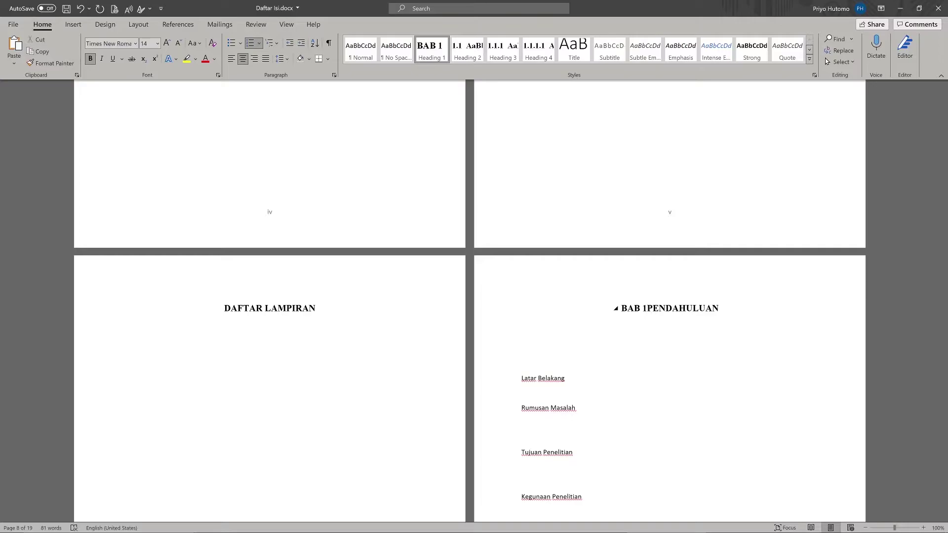
pyautogui.hotkey('shift', 'Return')
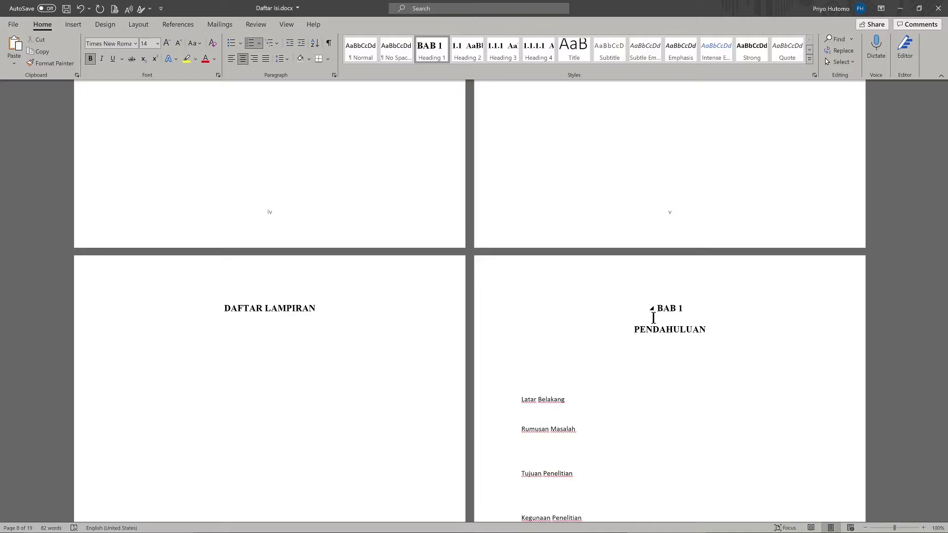
pyautogui.scroll(-3, 653, 318)
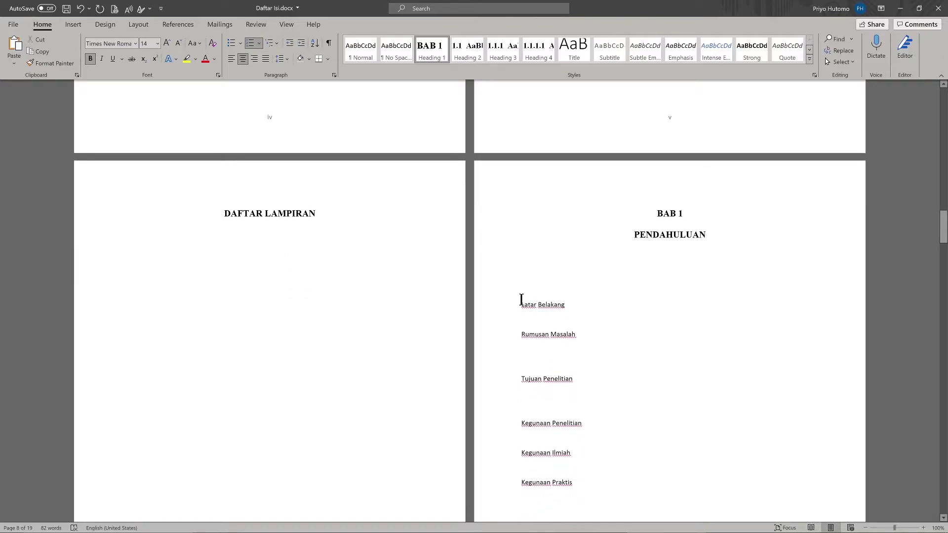
pyautogui.moveTo(526, 306); pyautogui.dragTo(575, 307)
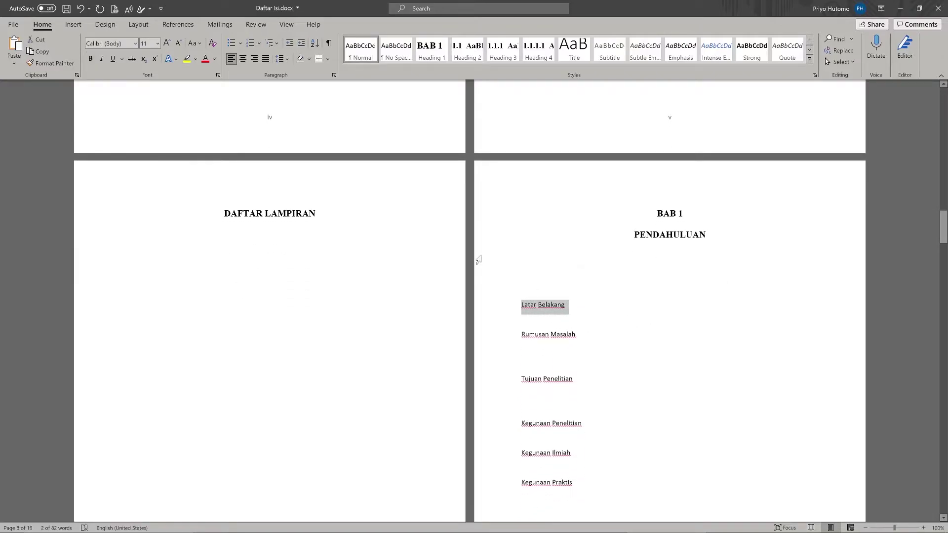
# Step: Apply Heading 2 to Latar Belakang, Rumusan Masalah, Tujuan Penelitian and Kegunaan Penelitian (1.1–1.4)
pyautogui.click(469, 49)
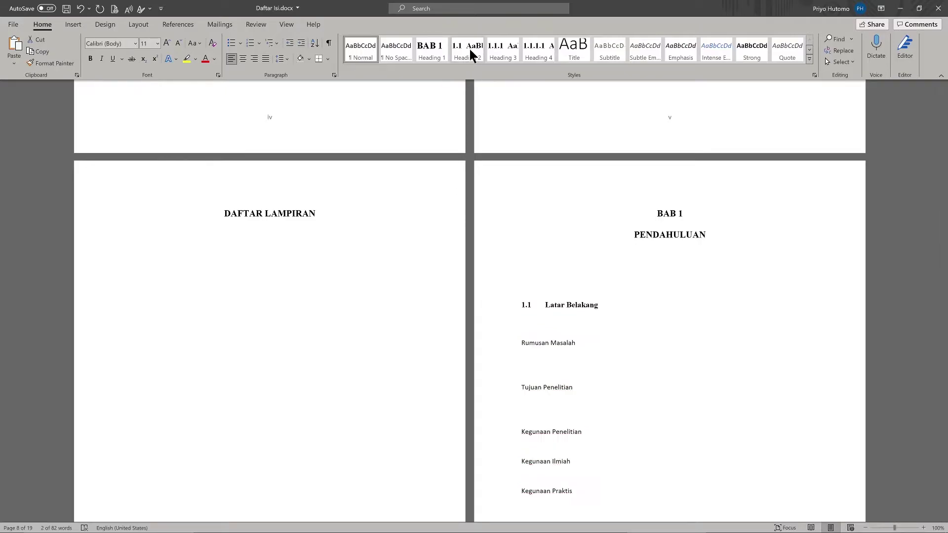
pyautogui.moveTo(543, 305)
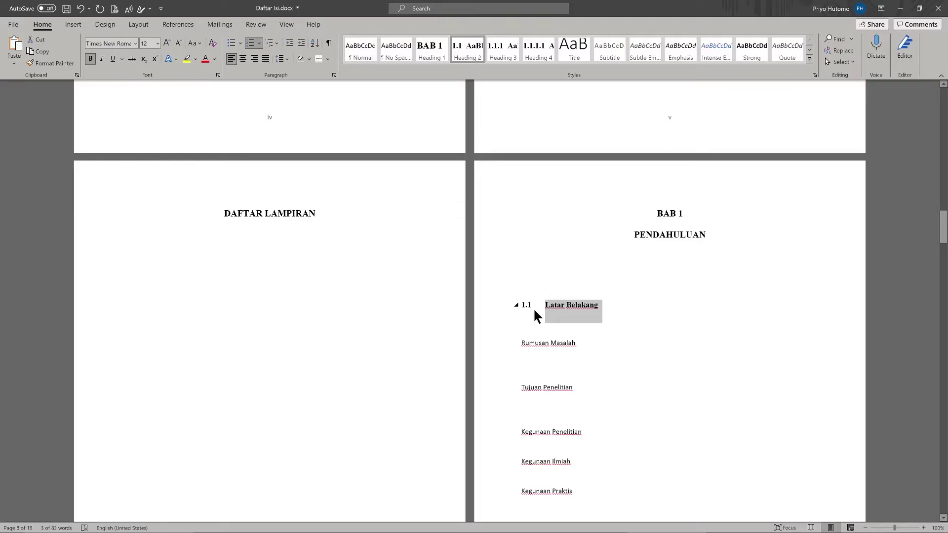
pyautogui.click(504, 348)
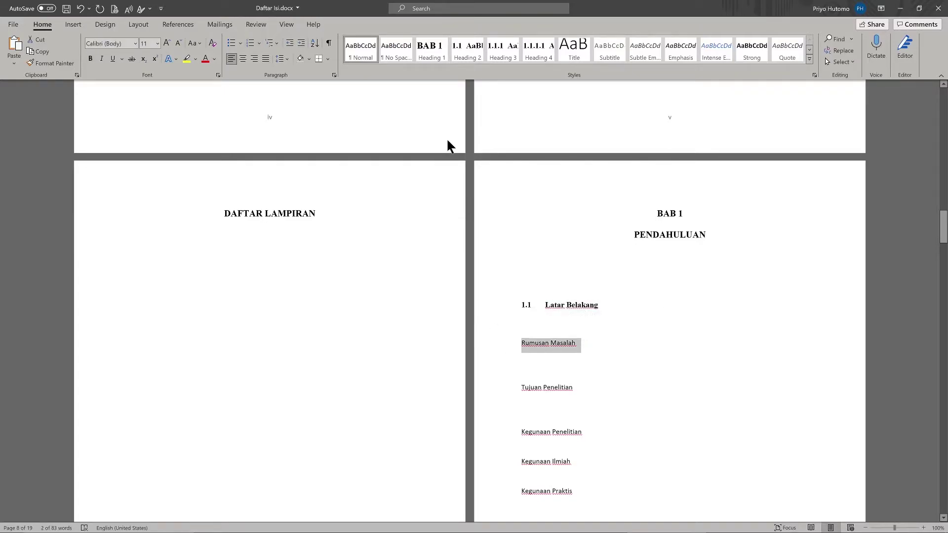
pyautogui.click(465, 57)
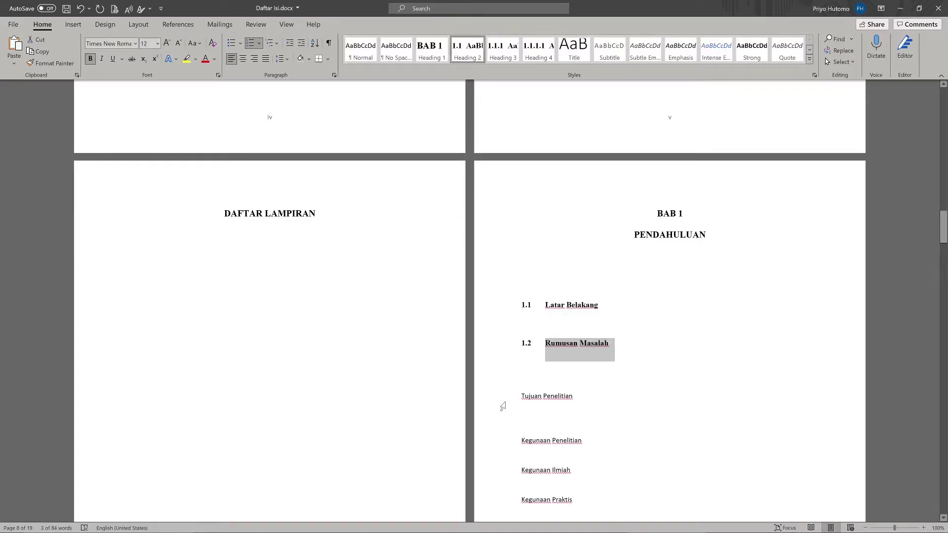
pyautogui.click(502, 400)
pyautogui.click(464, 57)
pyautogui.scroll(-2, 562, 267)
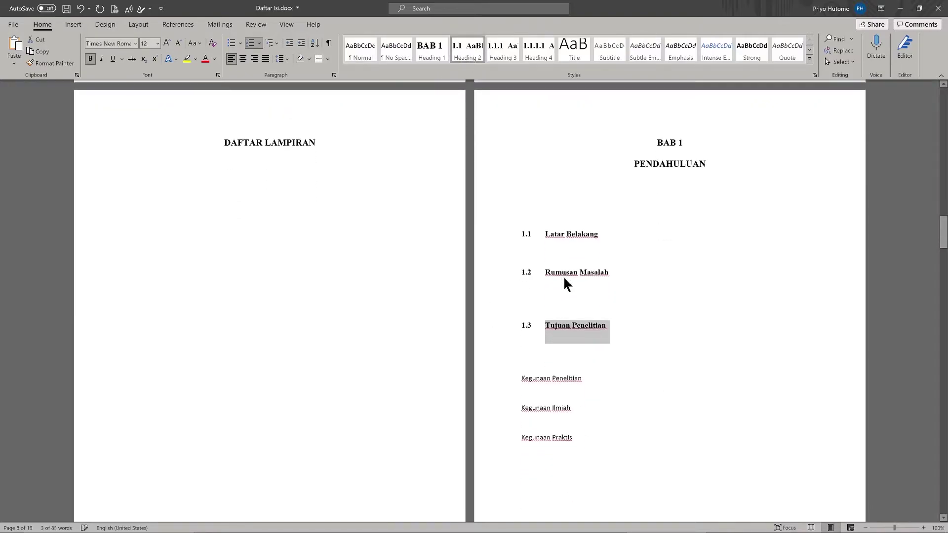
pyautogui.click(501, 332)
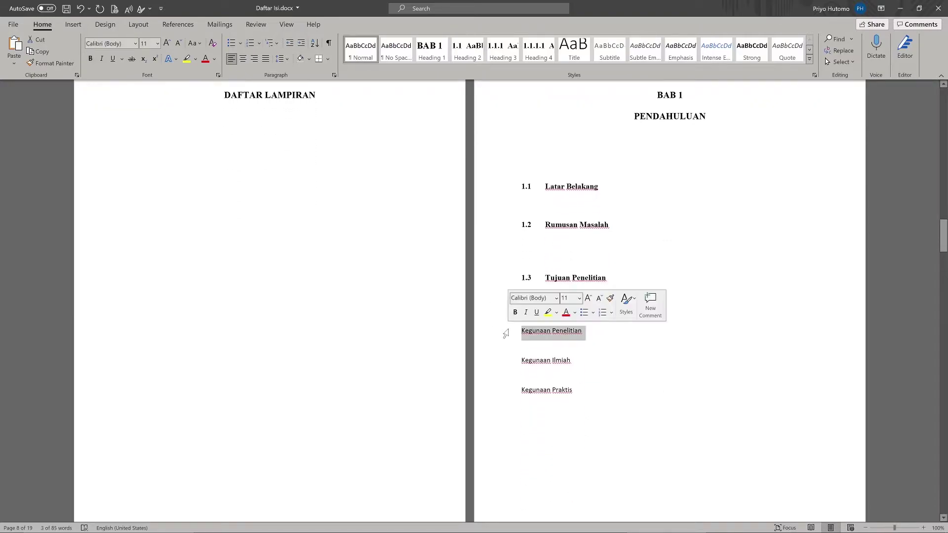
pyautogui.click(464, 49)
# Step: Apply Heading 3 to Kegunaan Ilmiah and Kegunaan Praktis, numbering them 1.4.1 and 1.4.2
pyautogui.click(505, 372)
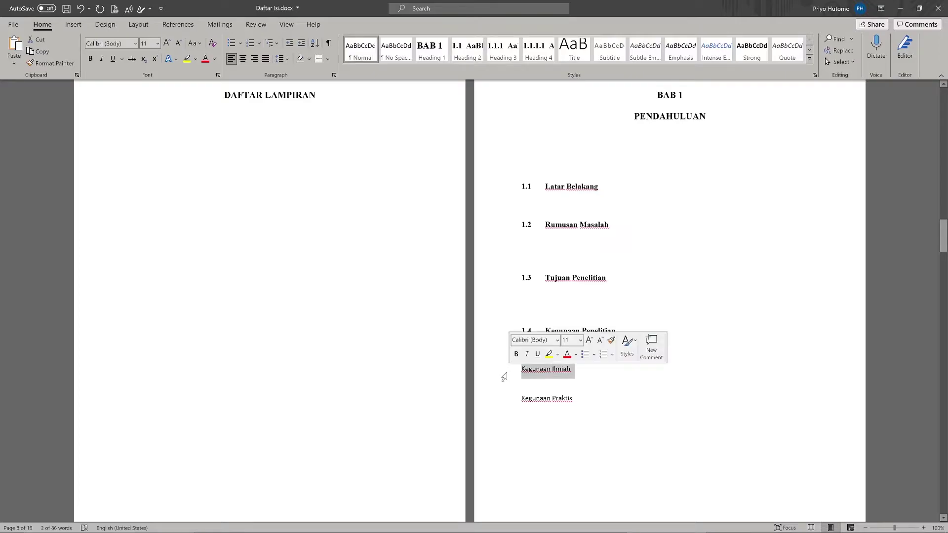
pyautogui.click(502, 52)
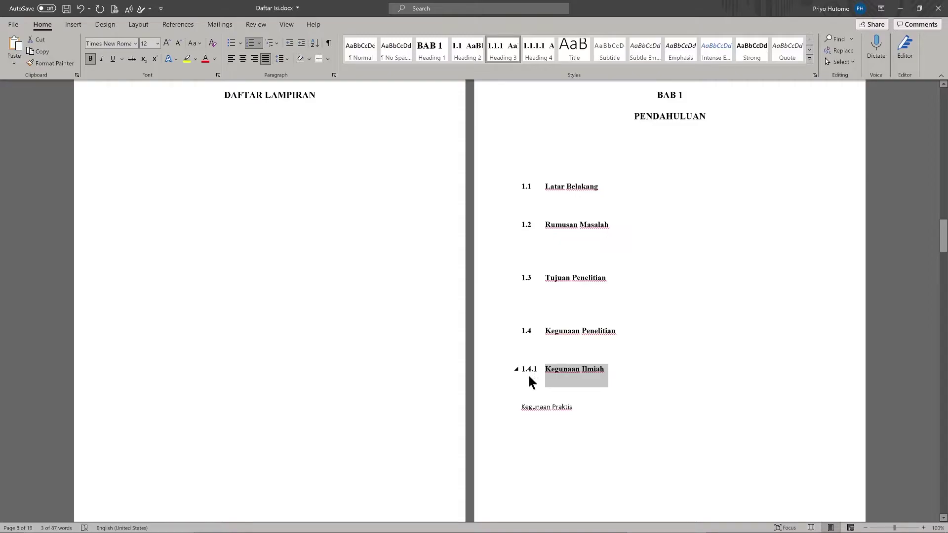
pyautogui.click(508, 409)
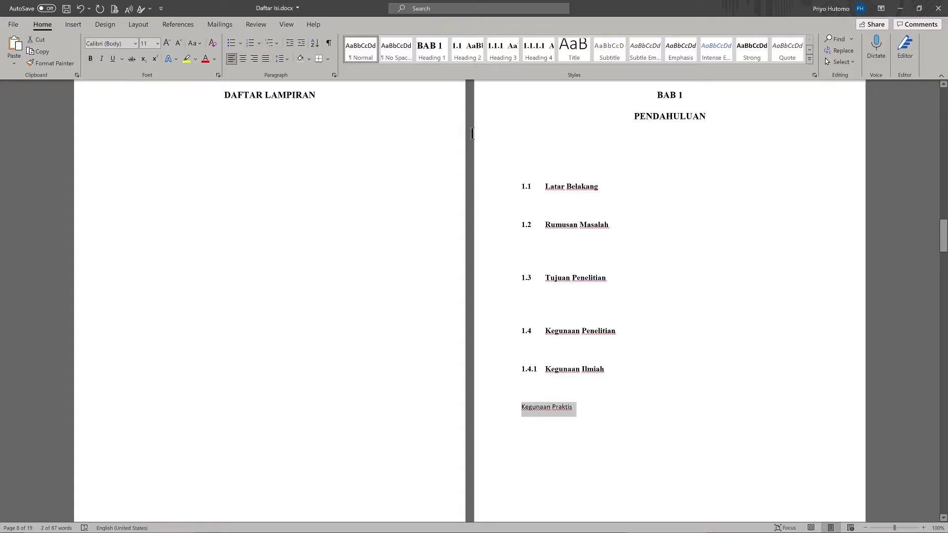
pyautogui.click(504, 54)
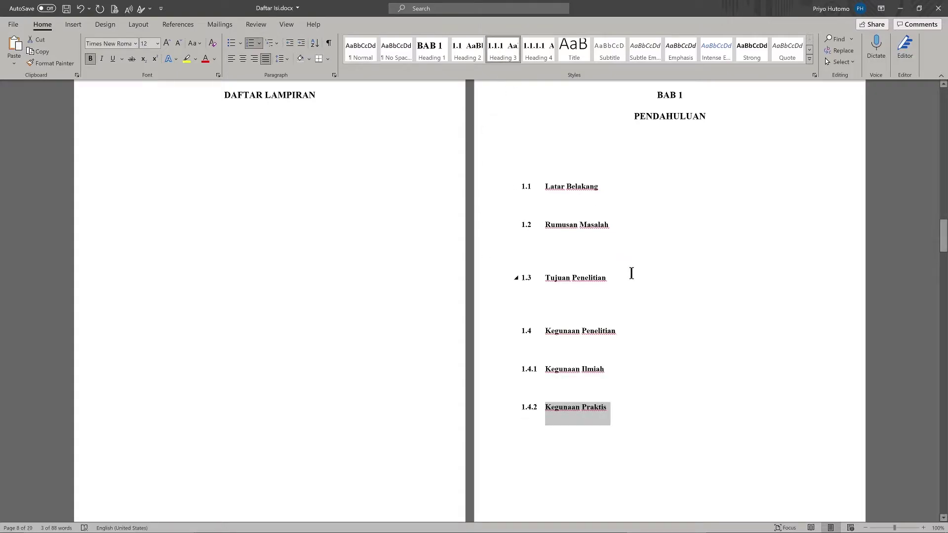
pyautogui.scroll(-2, 631, 273)
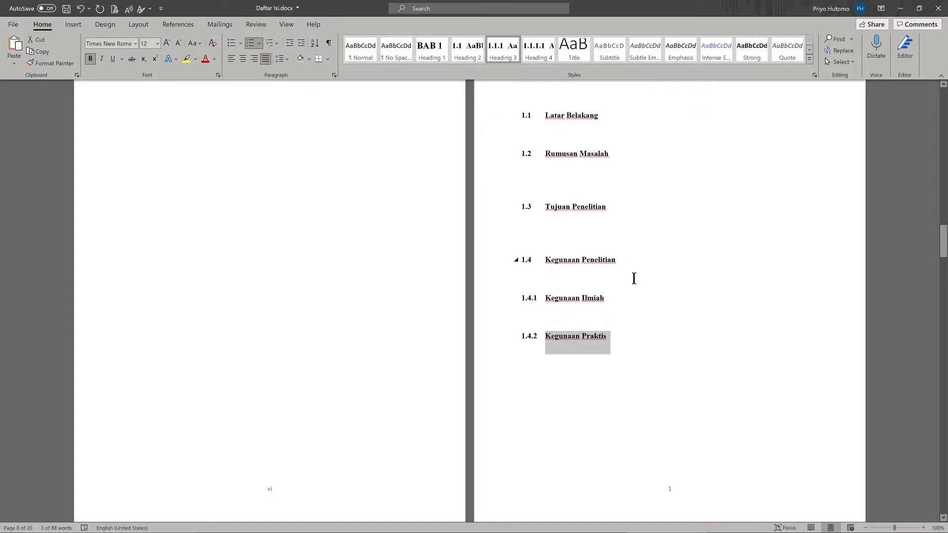
pyautogui.scroll(-1, 632, 275)
pyautogui.scroll(-2, 634, 277)
pyautogui.scroll(-2, 635, 280)
# Step: Make KAJIAN PUSTAKA a Heading 1 chapter reading BAB 2, with the title on the line below
pyautogui.scroll(-5, 636, 282)
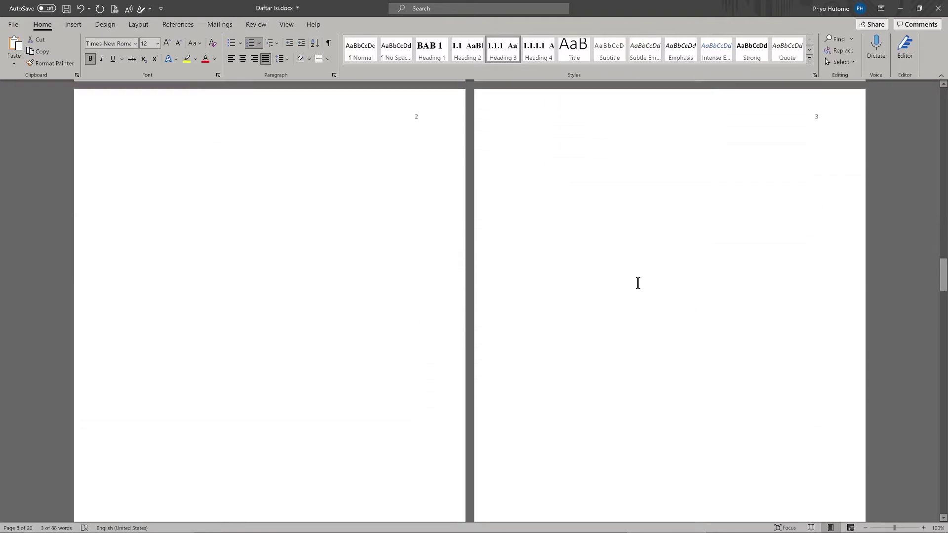
pyautogui.scroll(-5, 637, 282)
pyautogui.scroll(-4, 638, 284)
pyautogui.scroll(-1, 639, 285)
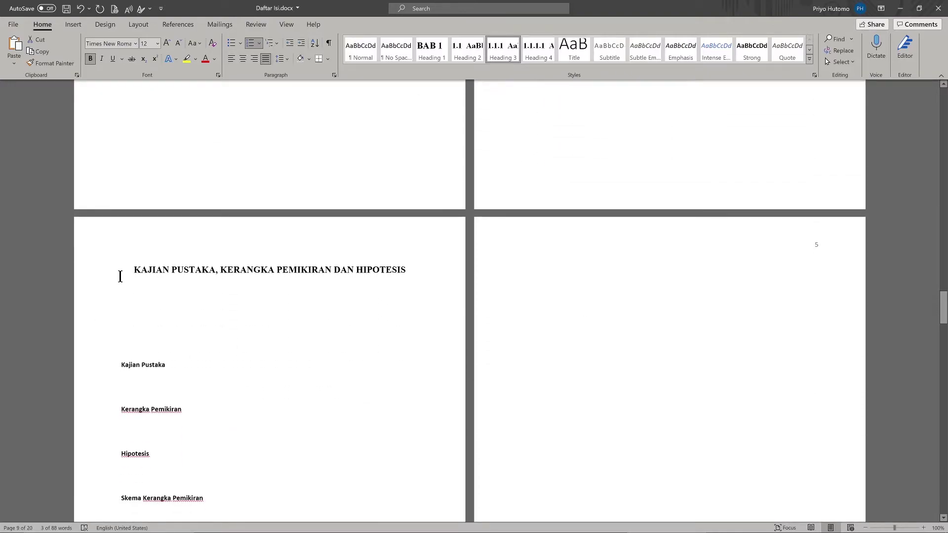
pyautogui.click(104, 282)
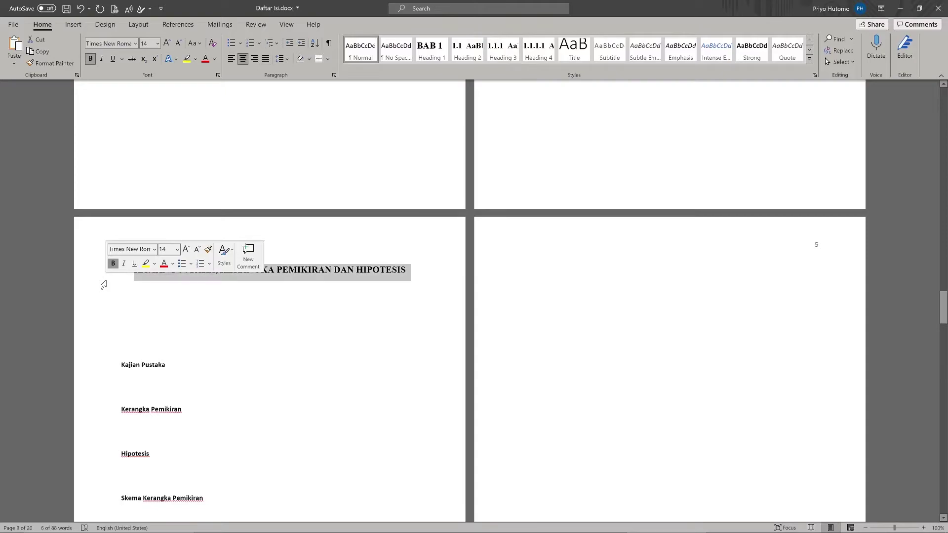
pyautogui.click(423, 52)
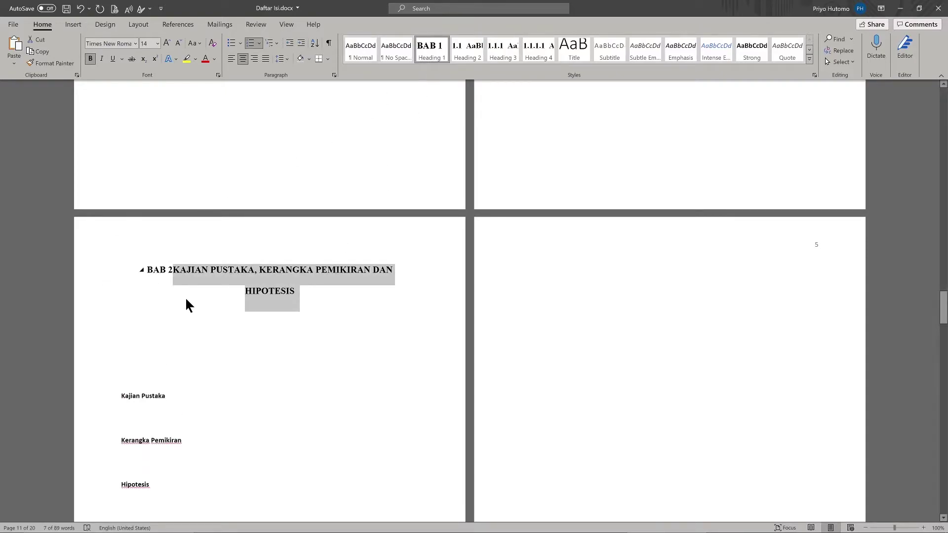
pyautogui.click(175, 274)
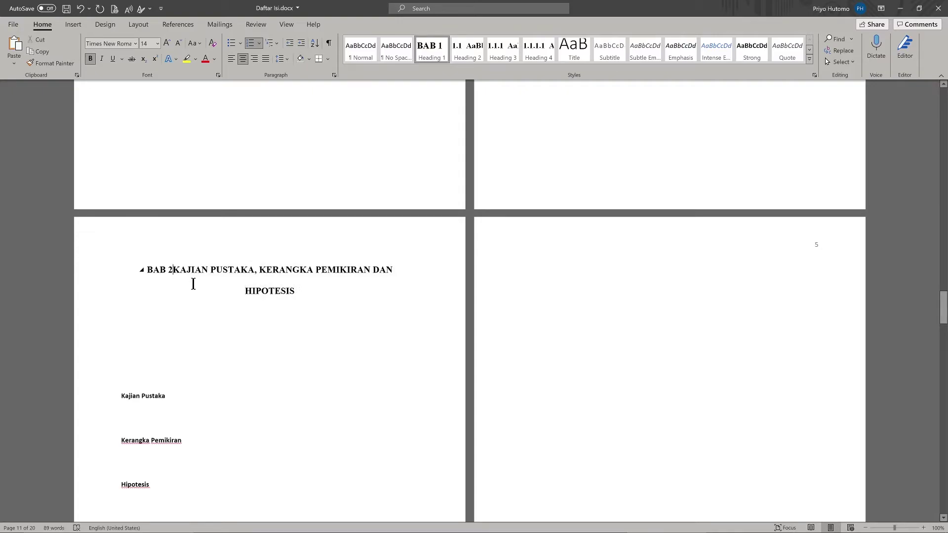
pyautogui.hotkey('shift', 'Return')
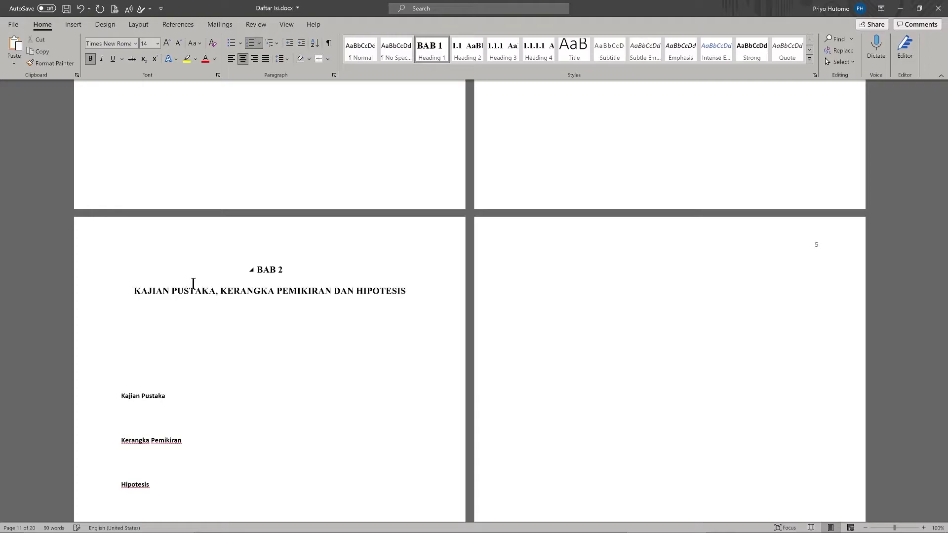
# Step: Apply Heading 2 to Kajian Pustaka, Kerangka Pemikiran, Hipotesis and Skema Kerangka Pemikiran (2.1–2.4)
pyautogui.scroll(-3, 193, 284)
pyautogui.click(83, 254)
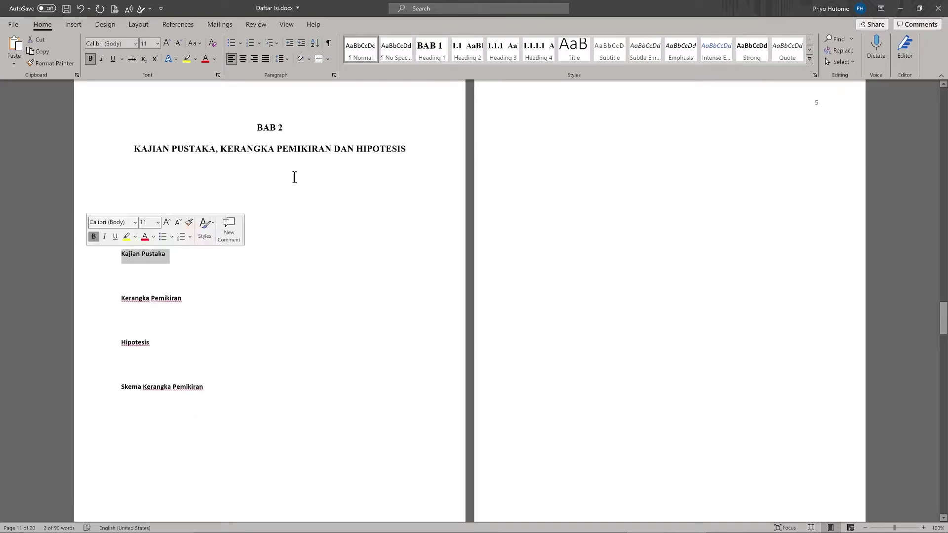
pyautogui.click(469, 46)
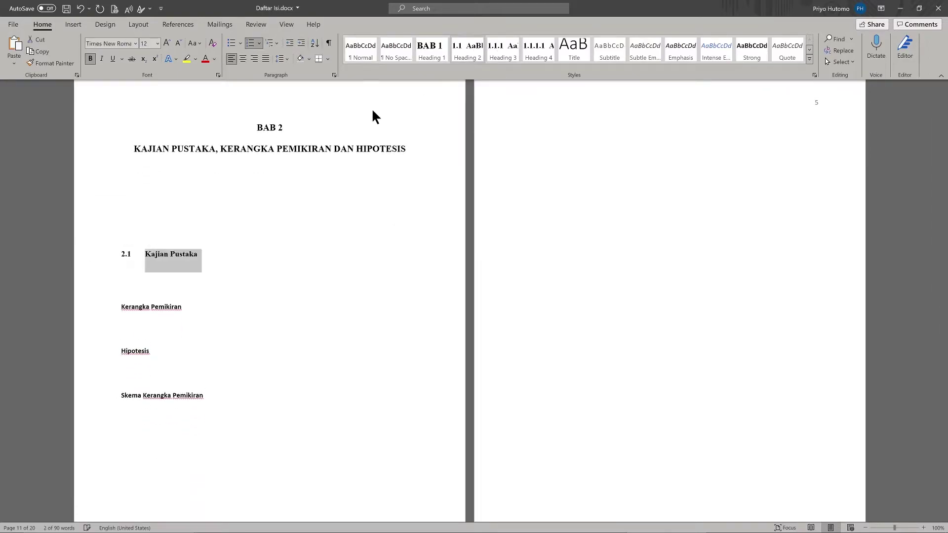
pyautogui.click(105, 309)
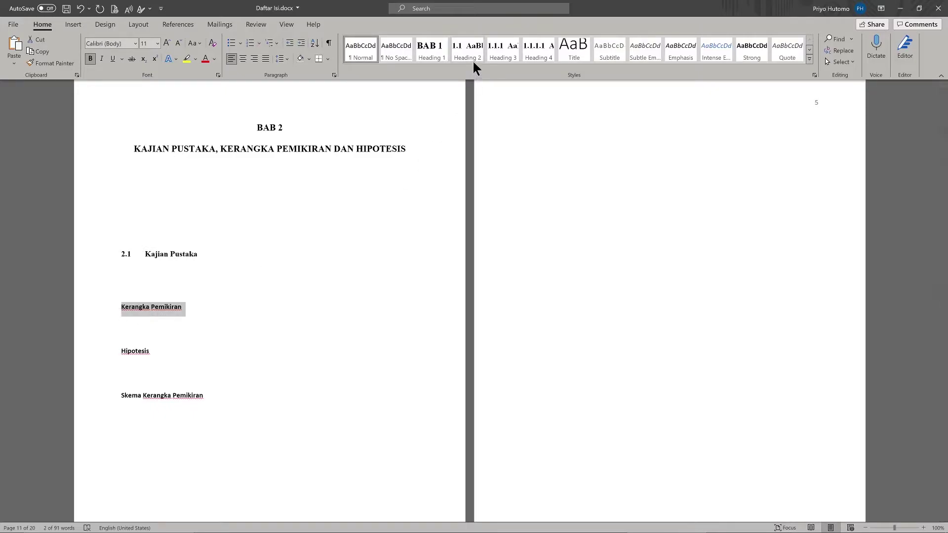
pyautogui.click(467, 46)
pyautogui.click(90, 365)
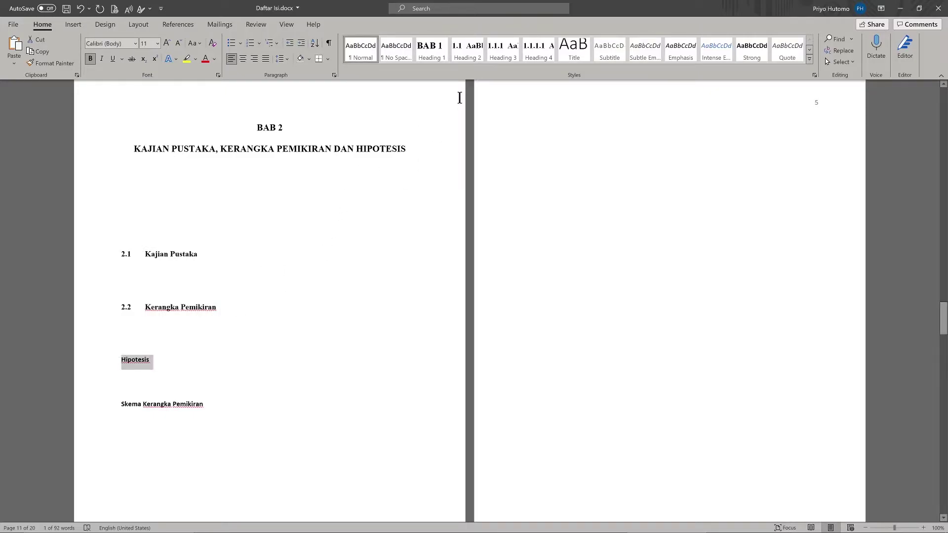
pyautogui.click(467, 52)
pyautogui.click(98, 419)
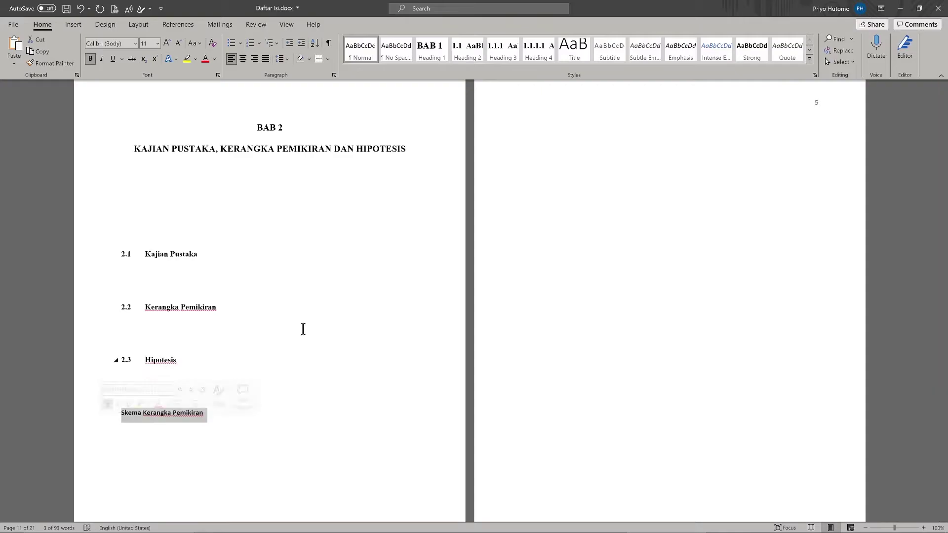
pyautogui.click(467, 49)
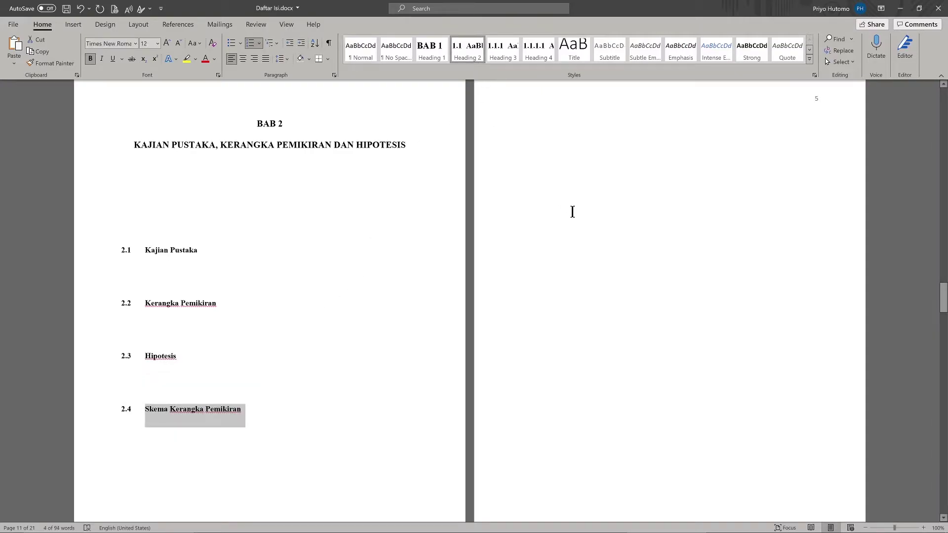
pyautogui.scroll(-3, 572, 212)
# Step: Make METODOLOGI PENELITIAN chapter heading BAB 3, with the title on the line below
pyautogui.scroll(-4, 572, 212)
pyautogui.scroll(-7, 572, 211)
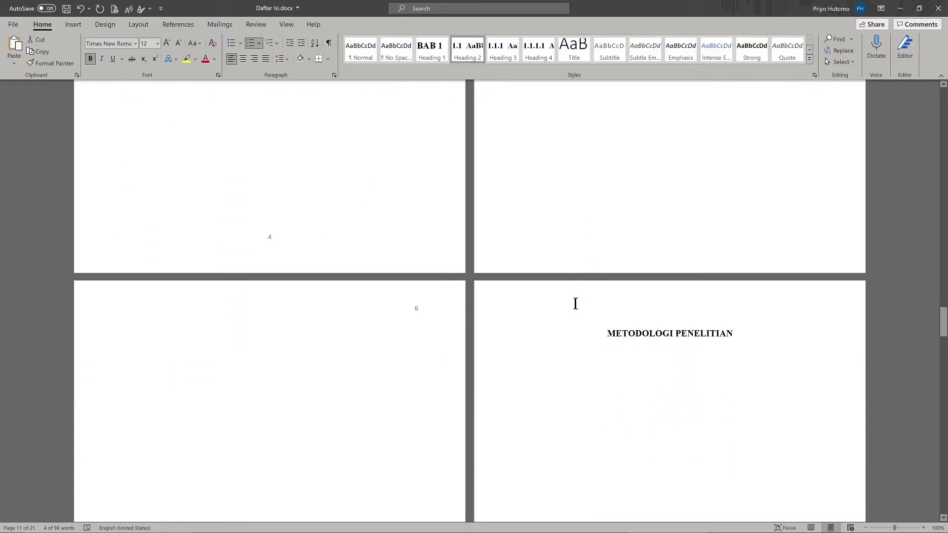
pyautogui.moveTo(608, 337); pyautogui.dragTo(733, 346)
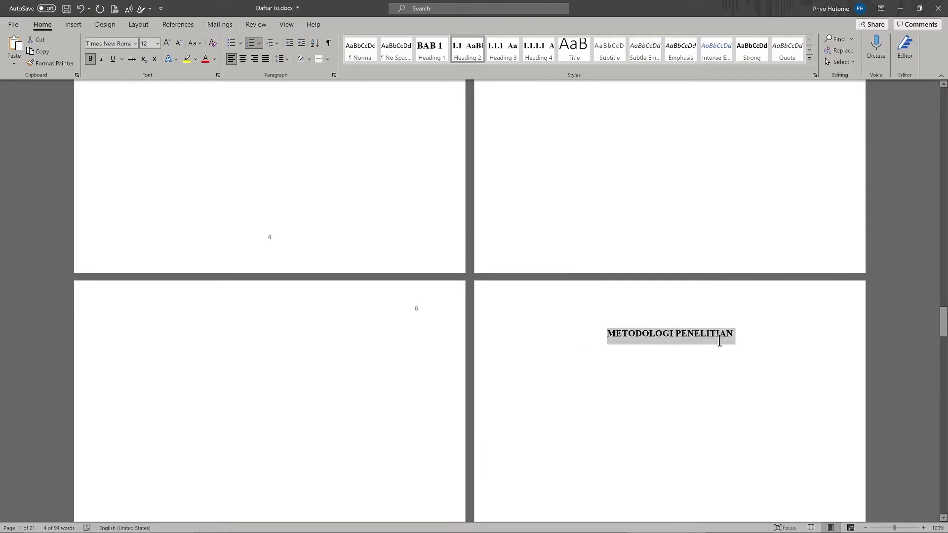
pyautogui.click(427, 49)
pyautogui.click(602, 342)
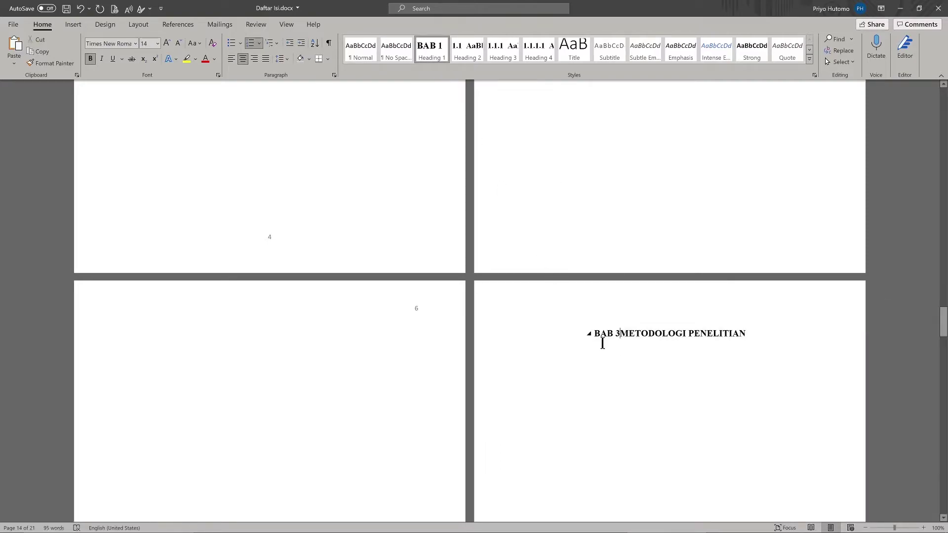
pyautogui.click(620, 333)
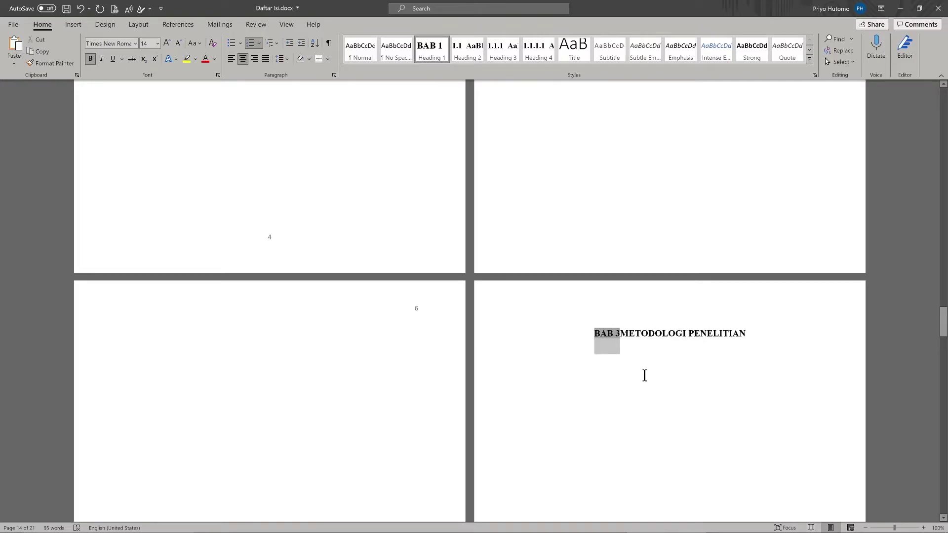
pyautogui.click(644, 375)
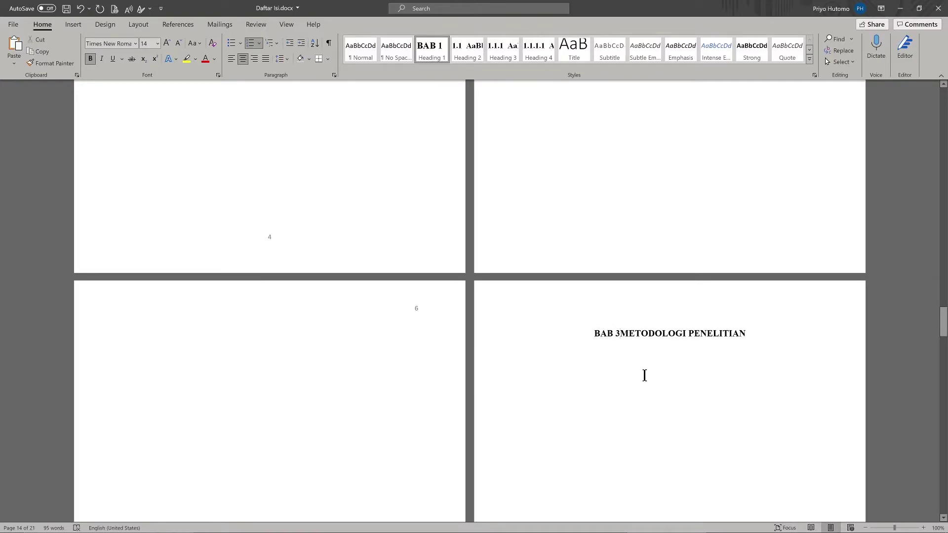
pyautogui.hotkey('shift', 'Return')
# Step: Make HASIL PENELITIAN DAN PEMBAHASAN chapter heading BAB 4, with the title on the line below
pyautogui.scroll(-1, 644, 375)
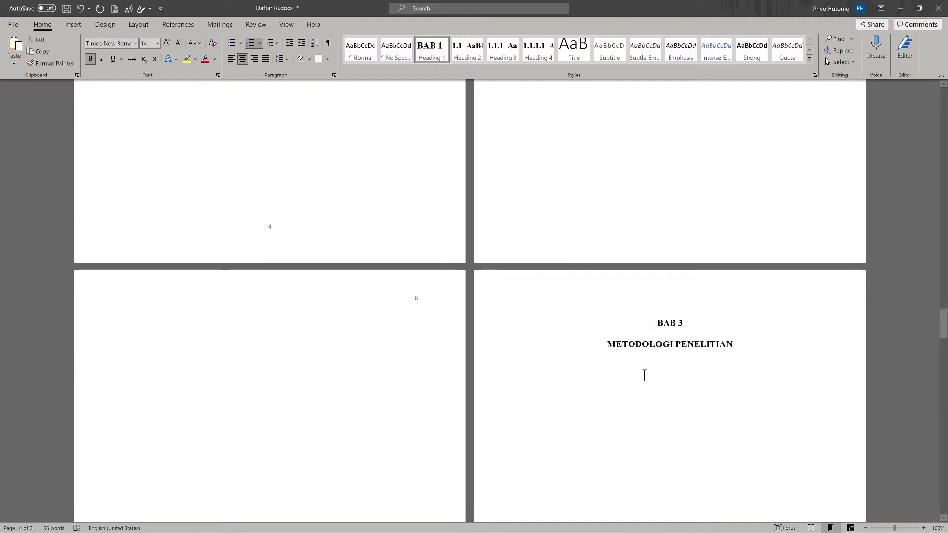
pyautogui.scroll(-2, 644, 375)
pyautogui.scroll(-2, 644, 375)
pyautogui.scroll(-3, 644, 377)
pyautogui.scroll(-5, 645, 378)
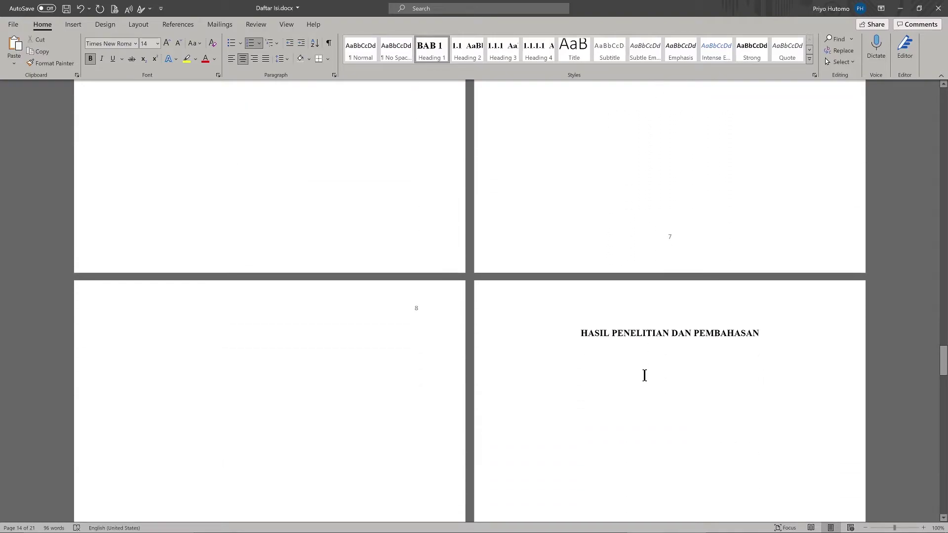
pyautogui.click(637, 330)
pyautogui.tripleClick(637, 329)
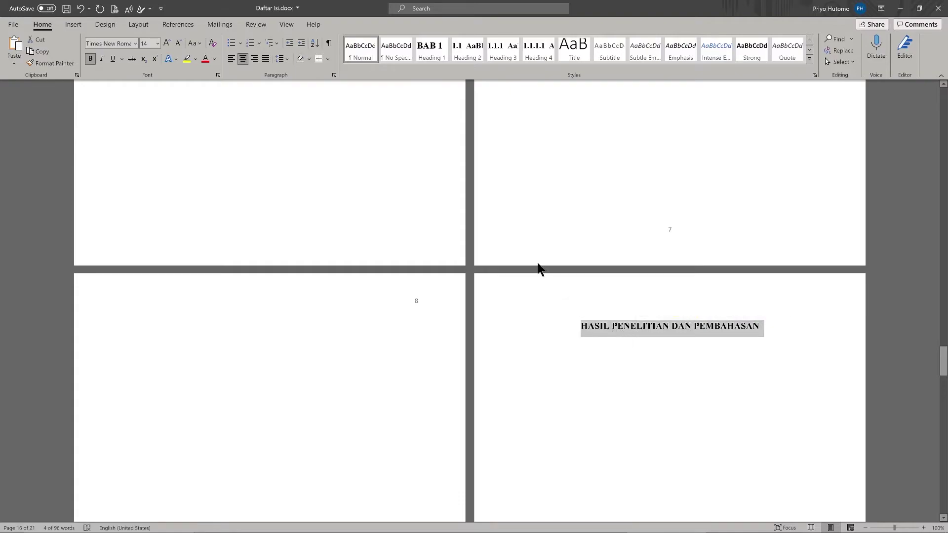
pyautogui.click(437, 55)
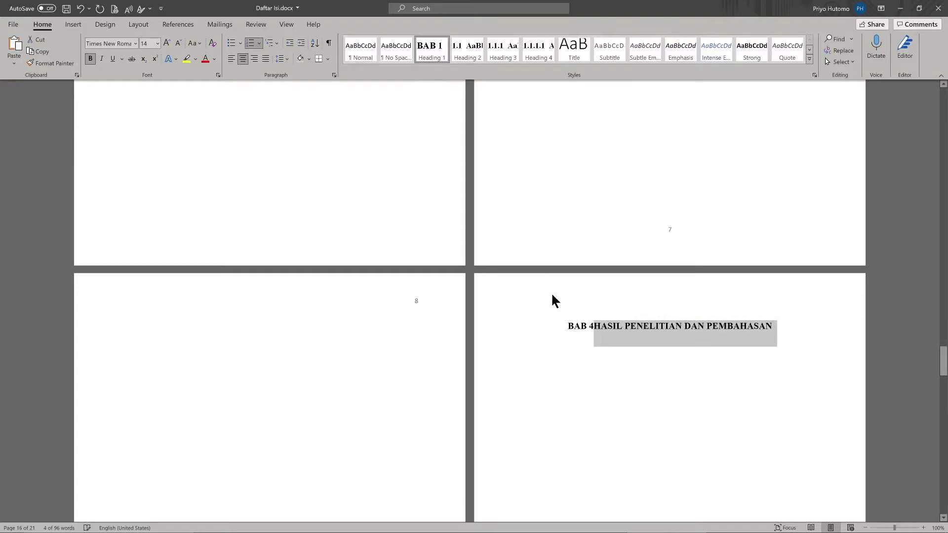
pyautogui.click(583, 351)
pyautogui.click(595, 328)
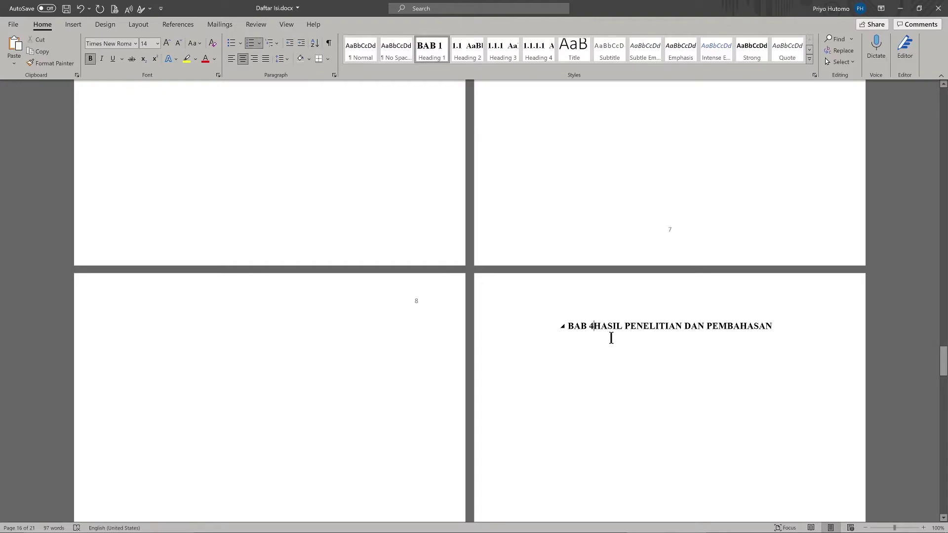
pyautogui.hotkey('shift', 'Return')
# Step: Make SIMPULAN DAN SARAN chapter heading BAB 5, with the title on the line below
pyautogui.scroll(-4, 622, 331)
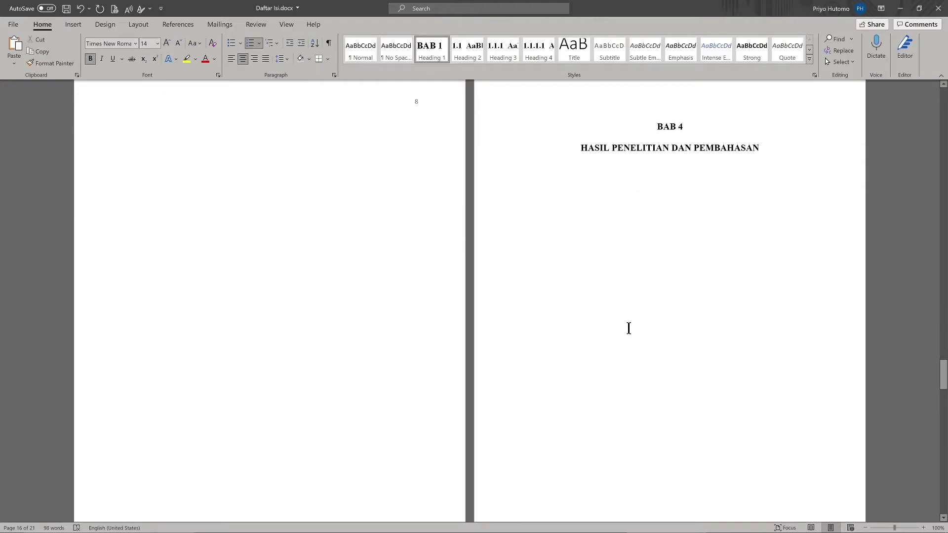
pyautogui.scroll(-4, 630, 328)
pyautogui.scroll(-3, 629, 328)
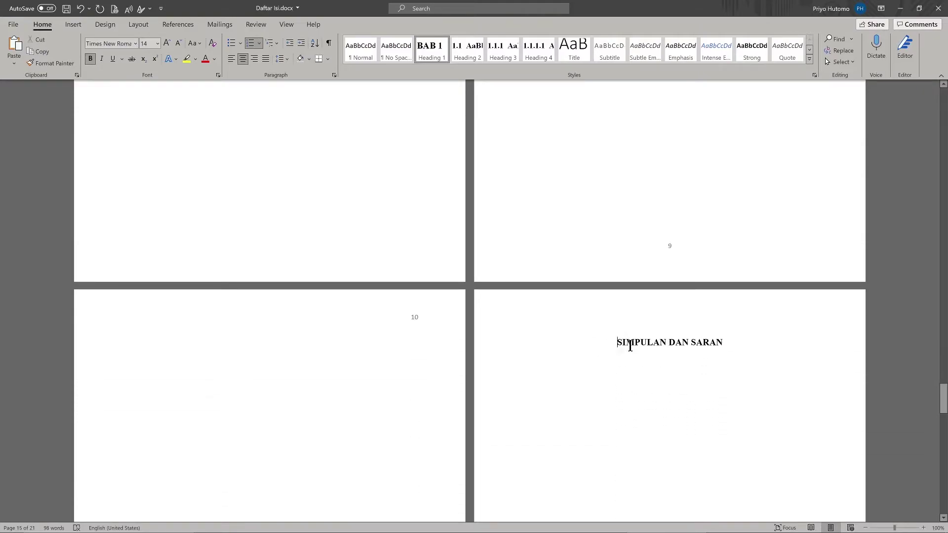
pyautogui.moveTo(617, 343); pyautogui.dragTo(726, 344)
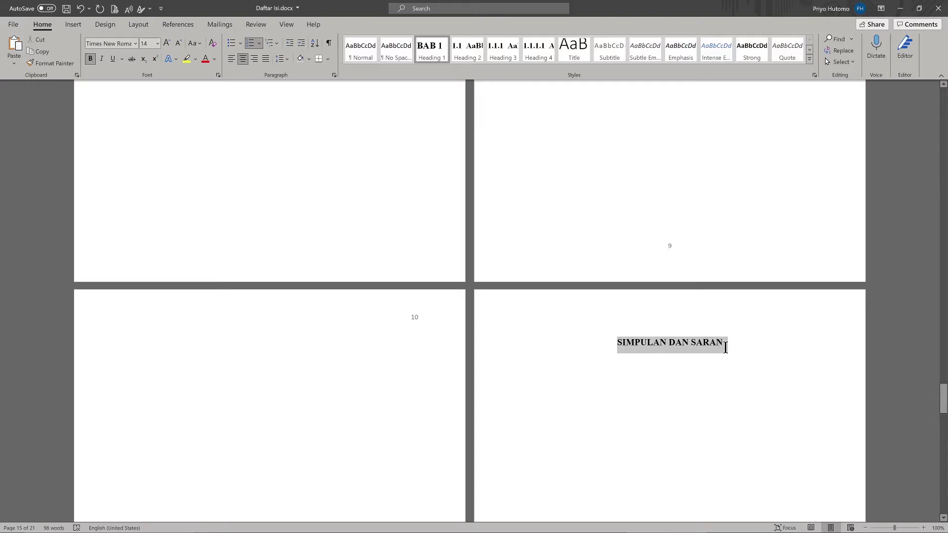
pyautogui.click(443, 56)
pyautogui.click(630, 342)
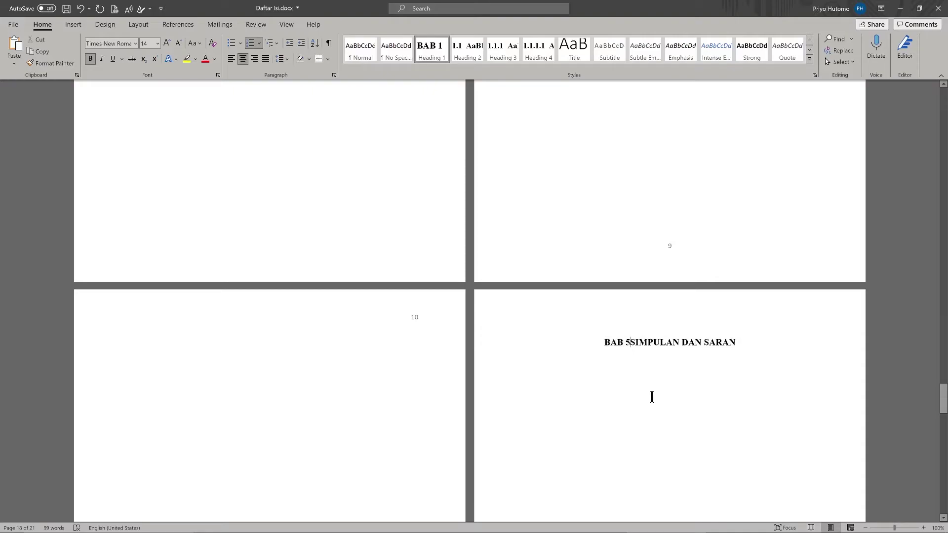
pyautogui.hotkey('shift', 'Return')
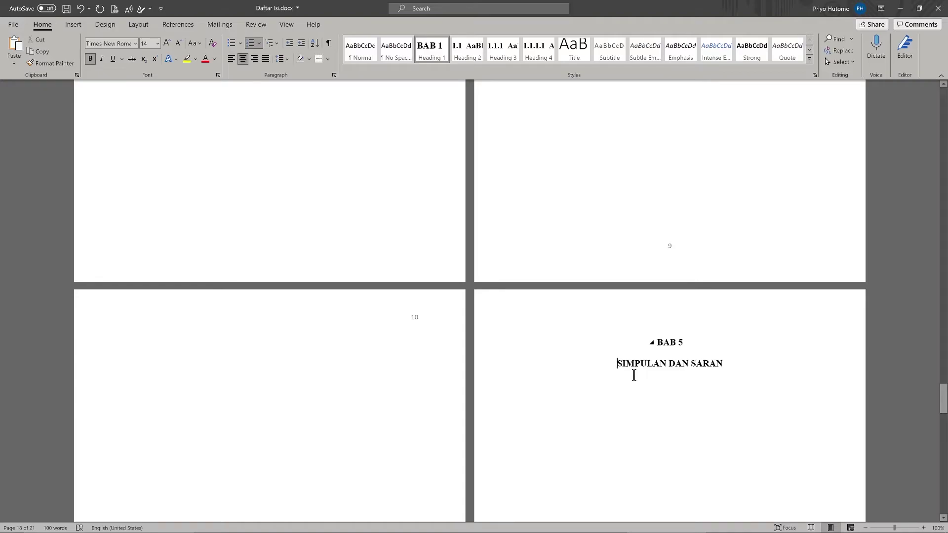
# Step: Scroll back up to the DAFTAR ISI page and set the cursor on the blank line under its title
pyautogui.scroll(1, 612, 343)
pyautogui.scroll(3, 612, 344)
pyautogui.scroll(3, 614, 342)
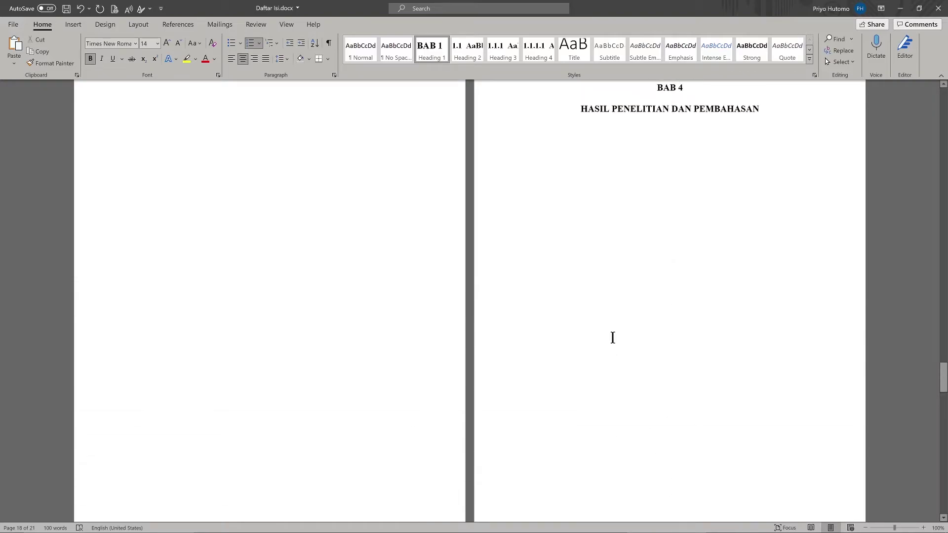
pyautogui.scroll(2, 616, 341)
pyautogui.scroll(2, 617, 340)
pyautogui.scroll(2, 616, 340)
pyautogui.scroll(2, 616, 340)
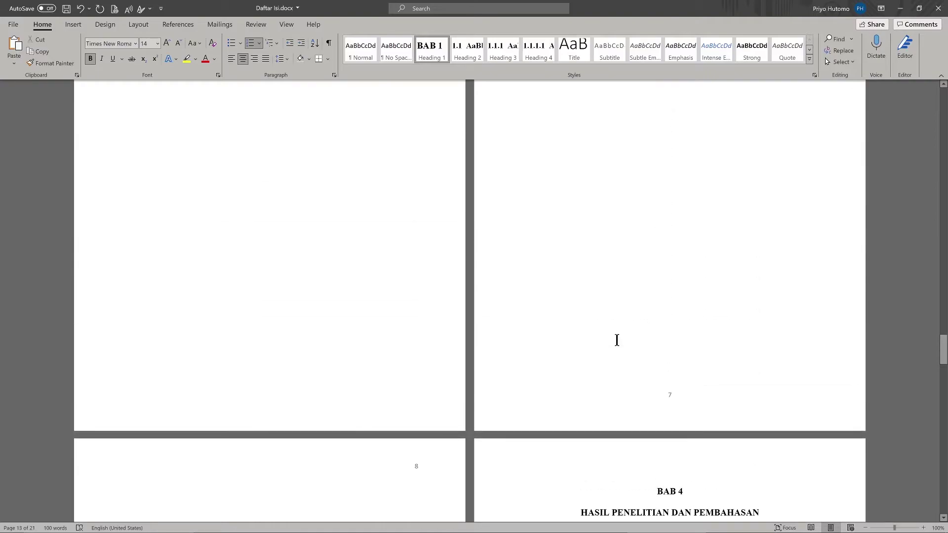
pyautogui.scroll(2, 617, 340)
pyautogui.scroll(2, 616, 340)
pyautogui.scroll(2, 617, 341)
pyautogui.scroll(2, 616, 340)
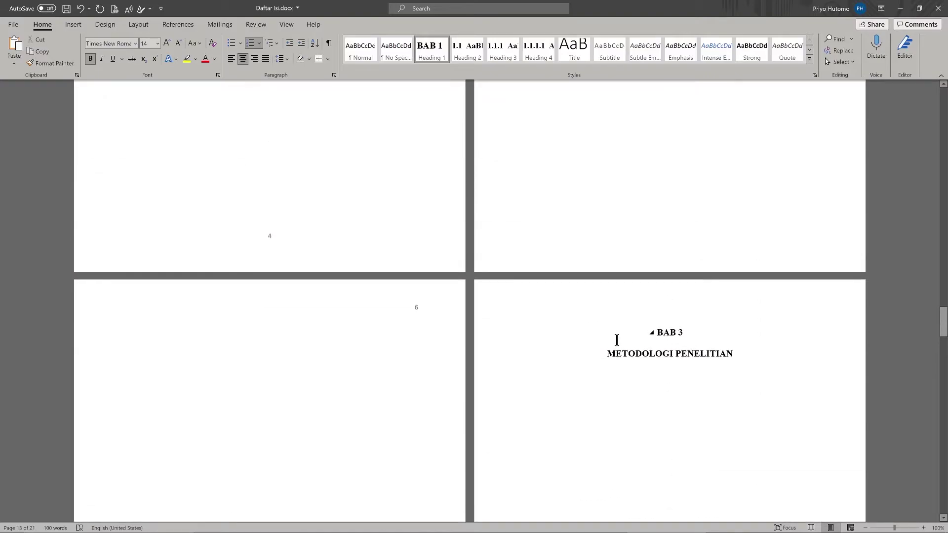
pyautogui.scroll(2, 617, 340)
pyautogui.scroll(2, 616, 340)
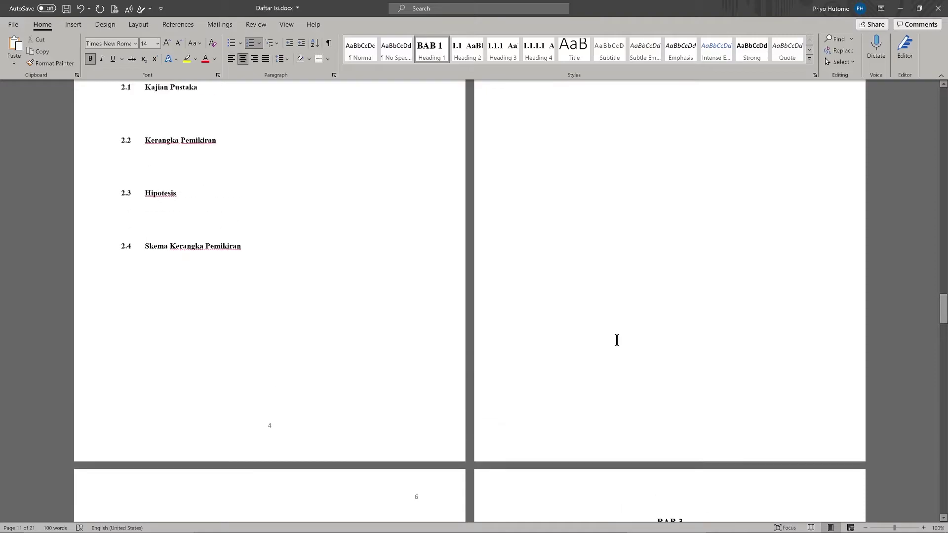
pyautogui.scroll(4, 616, 340)
pyautogui.scroll(3, 618, 341)
pyautogui.scroll(2, 617, 340)
pyautogui.scroll(4, 618, 341)
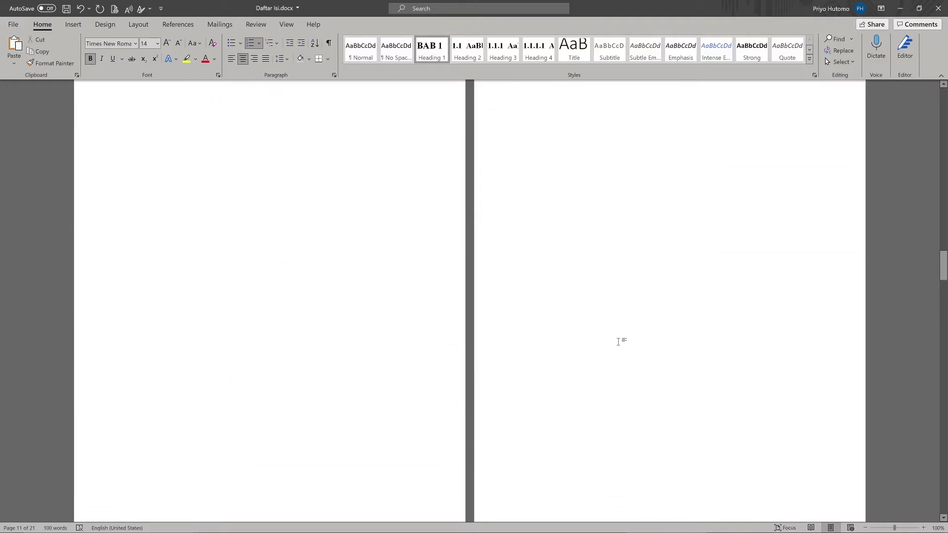
pyautogui.scroll(3, 618, 341)
pyautogui.scroll(2, 619, 342)
pyautogui.scroll(2, 618, 342)
pyautogui.scroll(4, 618, 342)
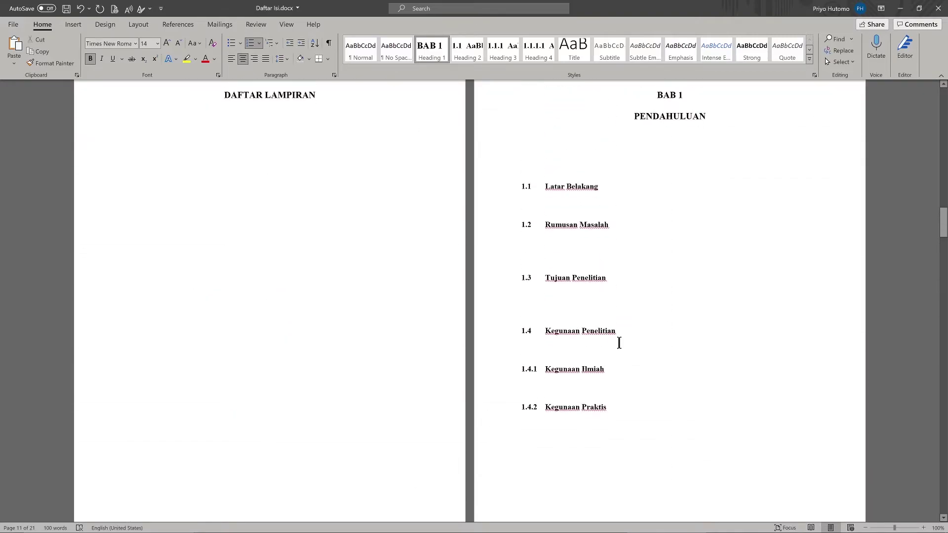
pyautogui.scroll(3, 620, 343)
pyautogui.scroll(2, 620, 345)
pyautogui.scroll(3, 621, 346)
pyautogui.scroll(2, 621, 345)
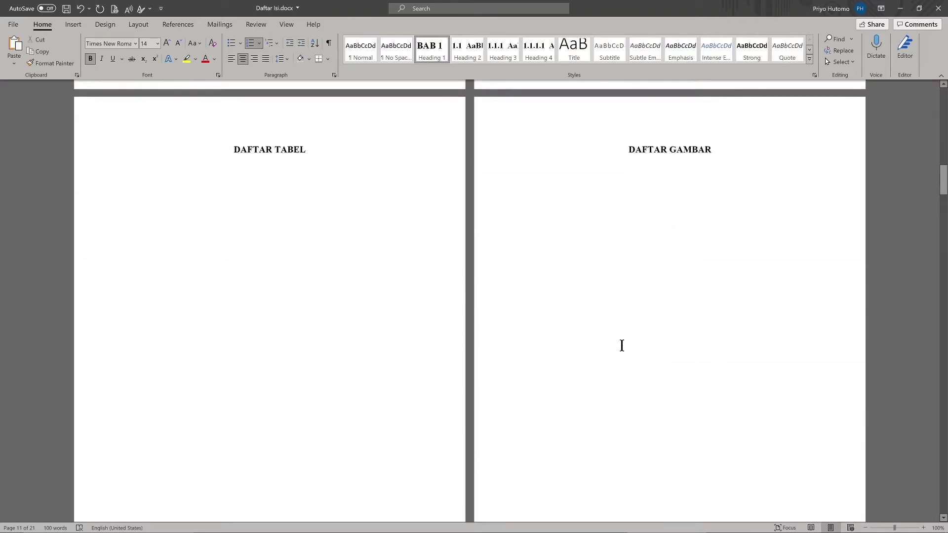
pyautogui.scroll(2, 622, 346)
pyautogui.scroll(4, 622, 346)
pyautogui.scroll(2, 621, 345)
pyautogui.scroll(2, 621, 345)
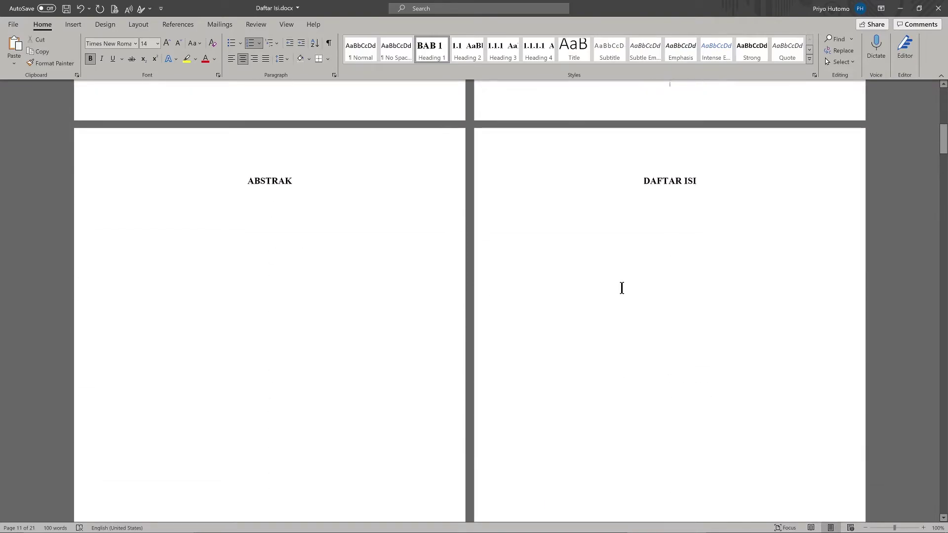
pyautogui.click(588, 239)
pyautogui.doubleClick(588, 239)
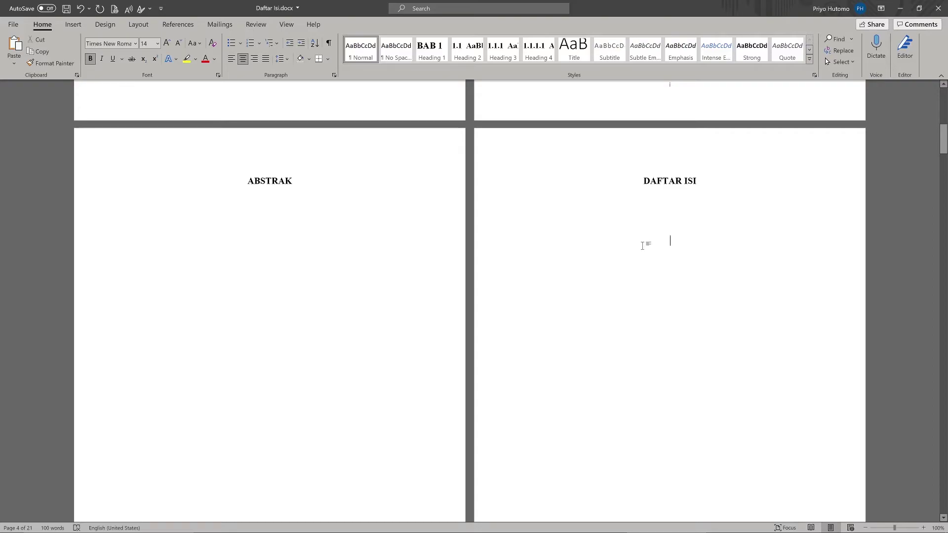
# Step: Insert Automatic Table 1 from the References tab under the DAFTAR ISI heading
pyautogui.click(168, 25)
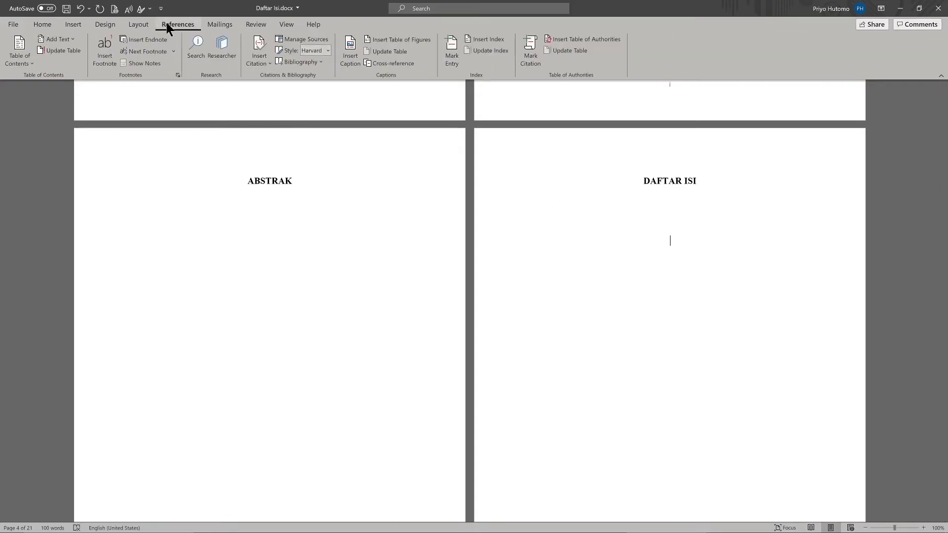
pyautogui.click(30, 58)
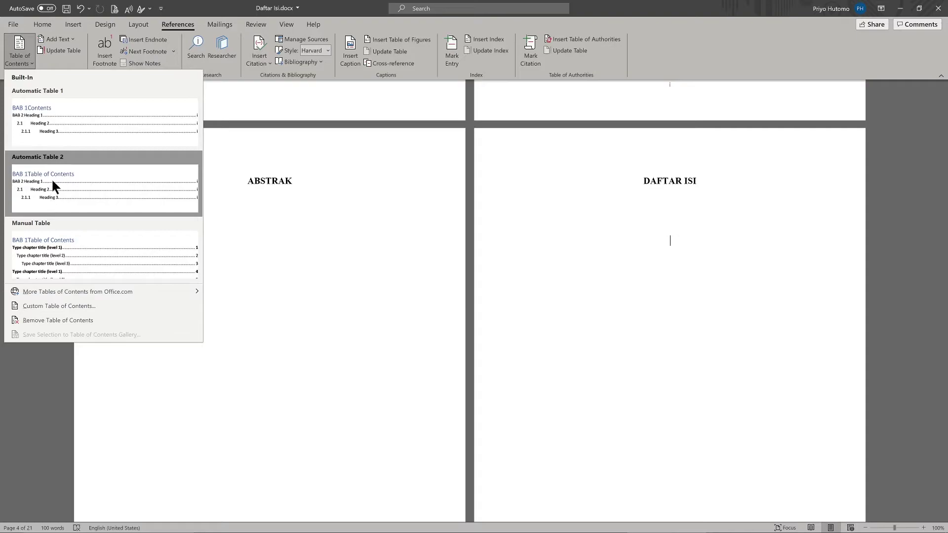
pyautogui.click(68, 119)
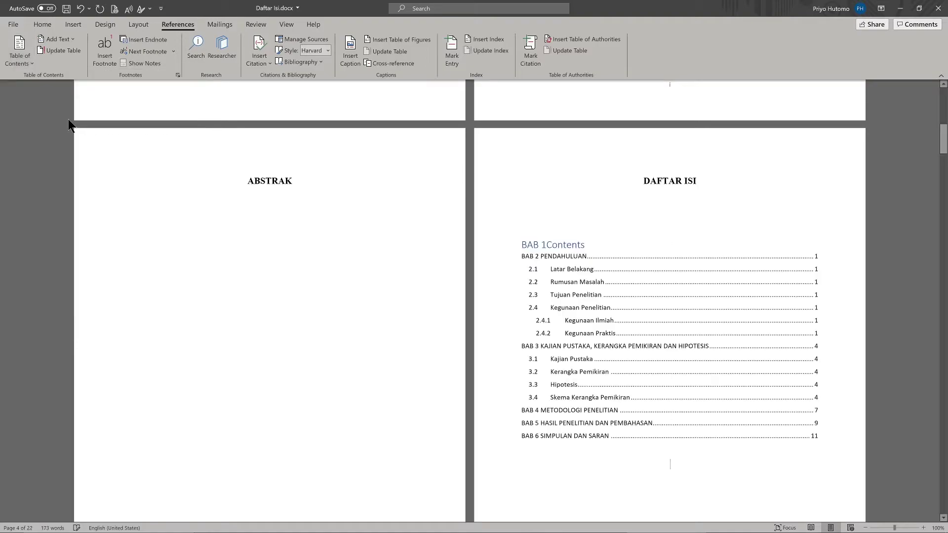
# Step: Delete the 'BAB 1' label and the word 'Contents' from the table of contents title line
pyautogui.scroll(-1, 485, 254)
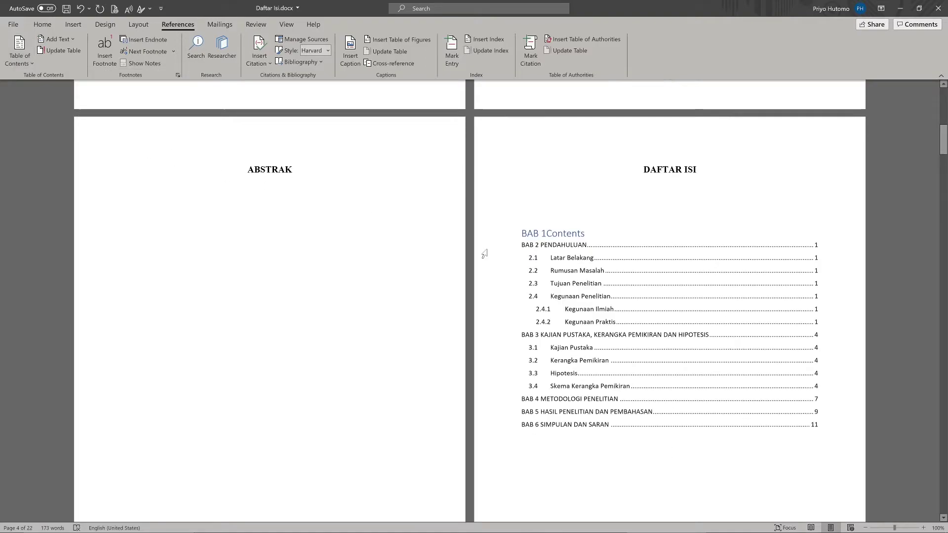
pyautogui.scroll(-1, 485, 254)
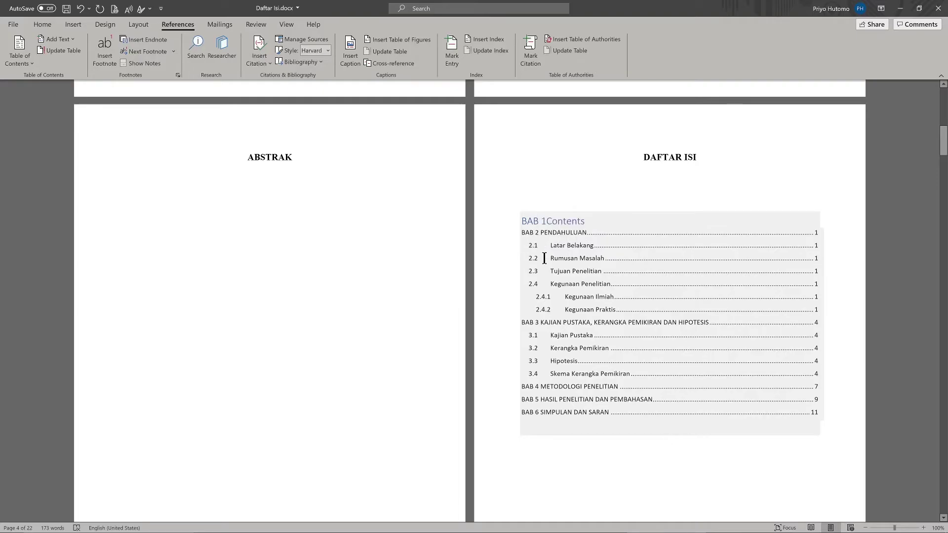
pyautogui.doubleClick(536, 220)
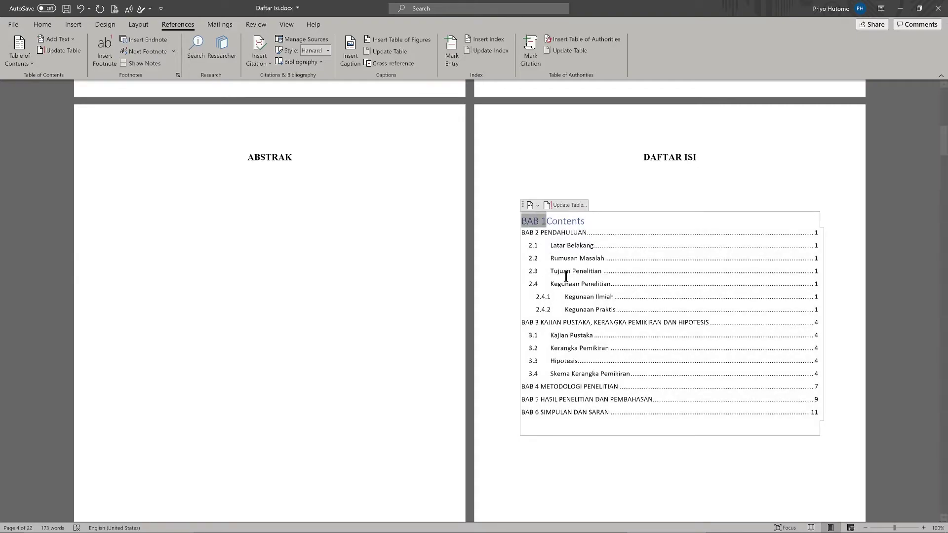
pyautogui.press('BackSpace')
pyautogui.doubleClick(535, 221)
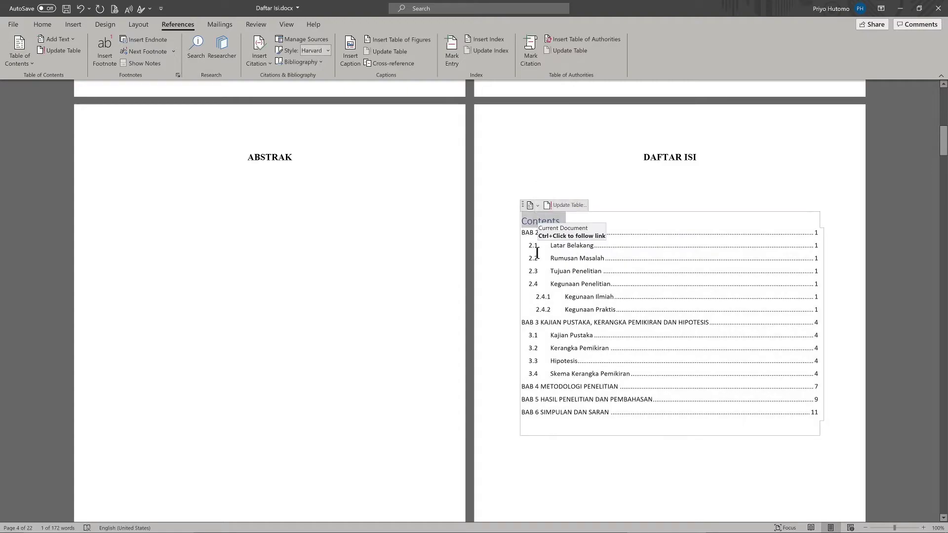
pyautogui.press('BackSpace')
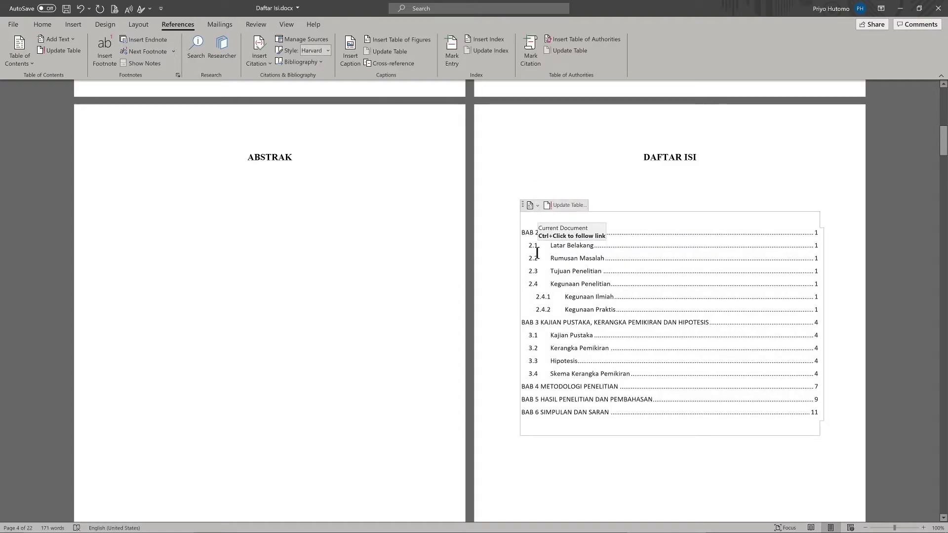
# Step: Update the entire table of contents, then review the BAB 1 to BAB 5 entries
pyautogui.click(576, 206)
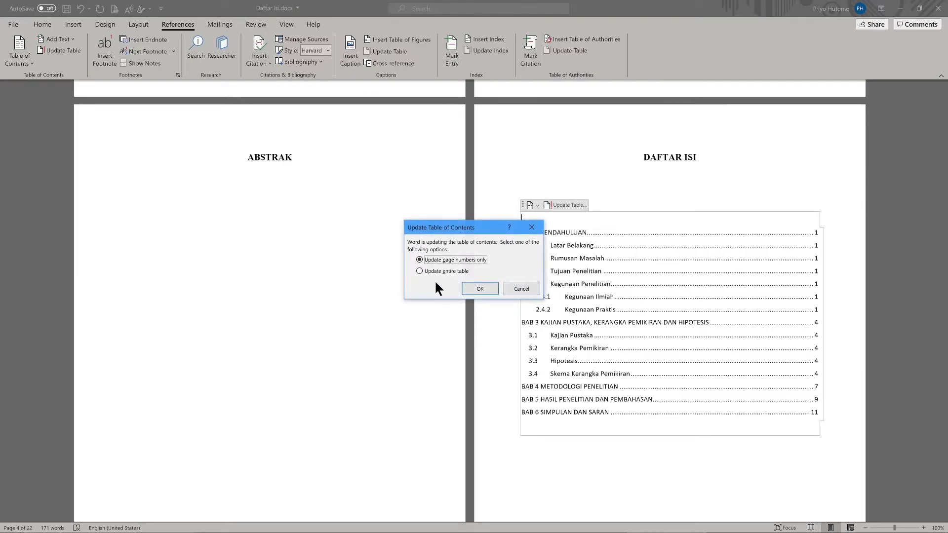
pyautogui.click(439, 271)
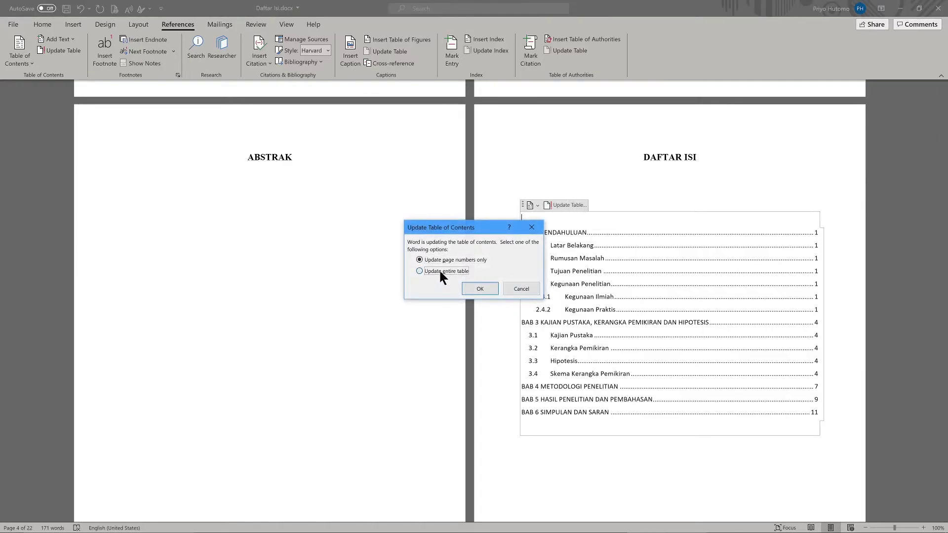
pyautogui.click(477, 288)
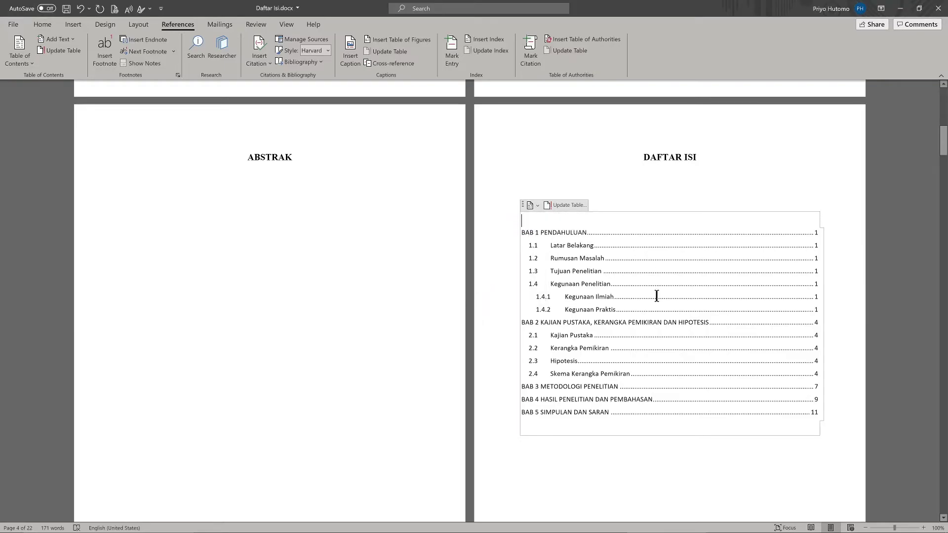
pyautogui.scroll(1, 657, 295)
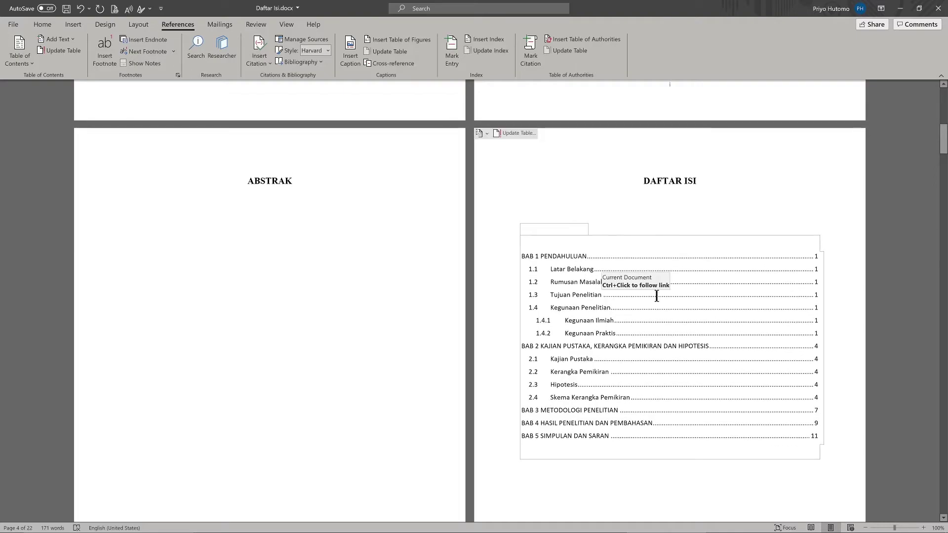
pyautogui.scroll(1, 657, 295)
pyautogui.scroll(3, 658, 298)
pyautogui.scroll(4, 657, 296)
pyautogui.scroll(4, 656, 295)
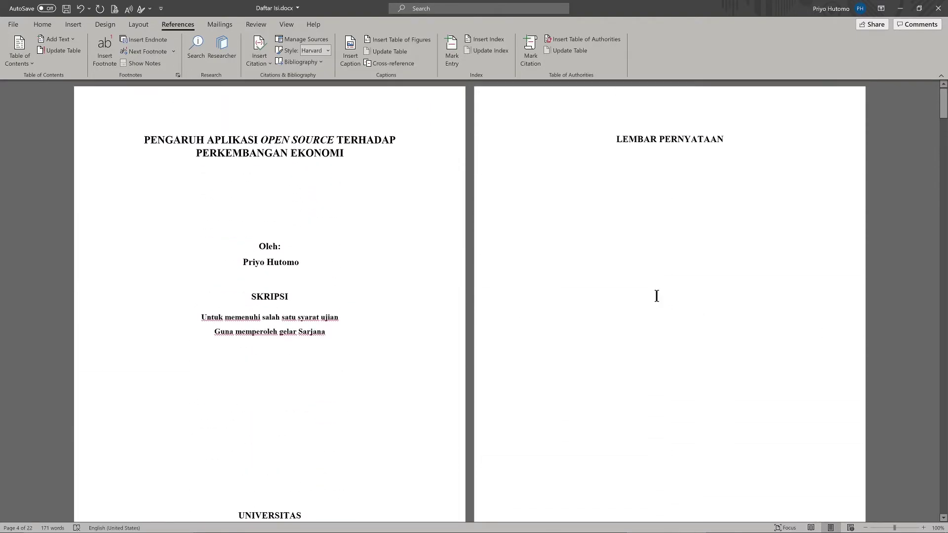
pyautogui.scroll(-4, 686, 163)
pyautogui.scroll(-6, 688, 176)
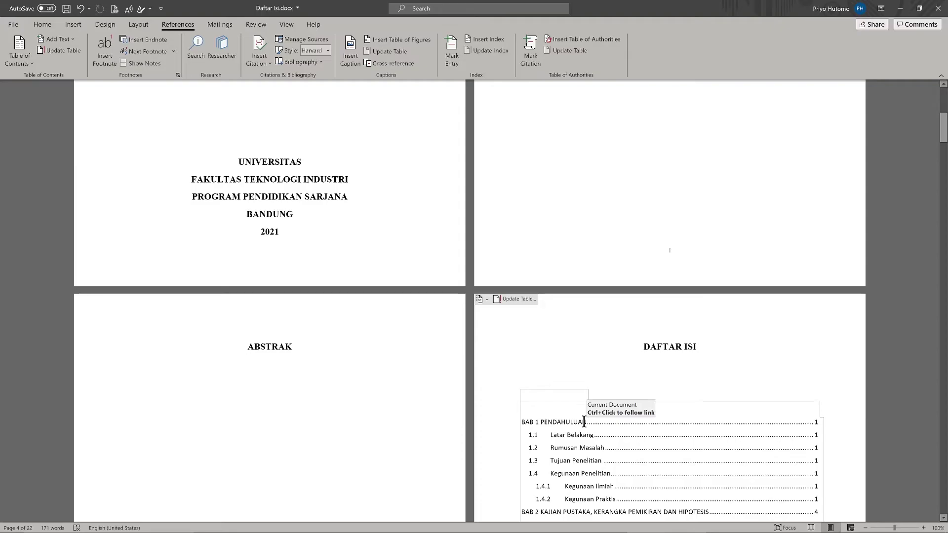
pyautogui.scroll(10, 583, 421)
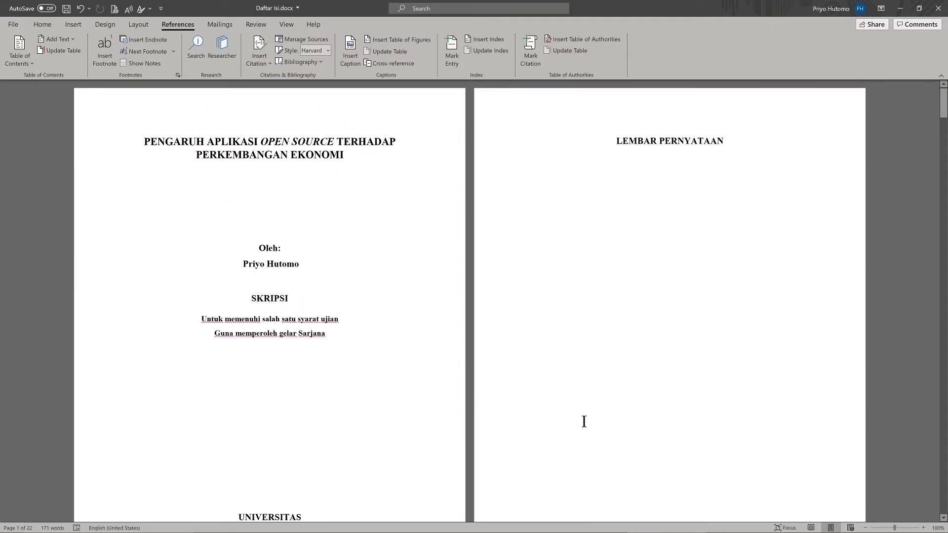
pyautogui.scroll(-3, 584, 421)
pyautogui.scroll(-4, 585, 418)
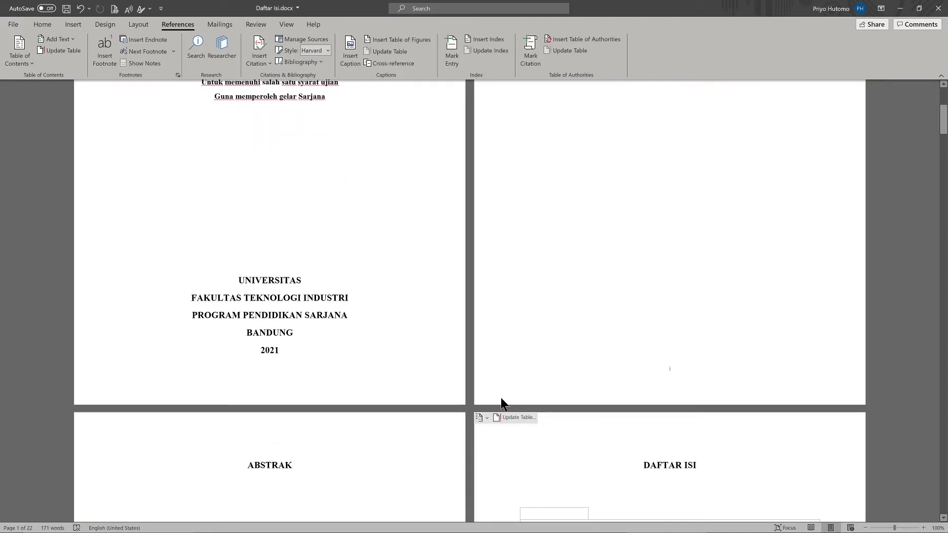
pyautogui.scroll(5, 501, 404)
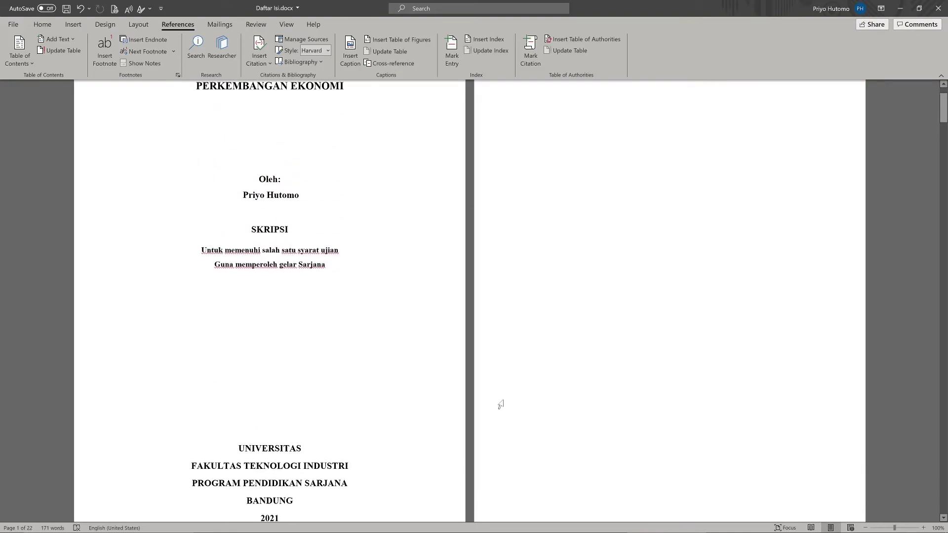
pyautogui.scroll(2, 501, 403)
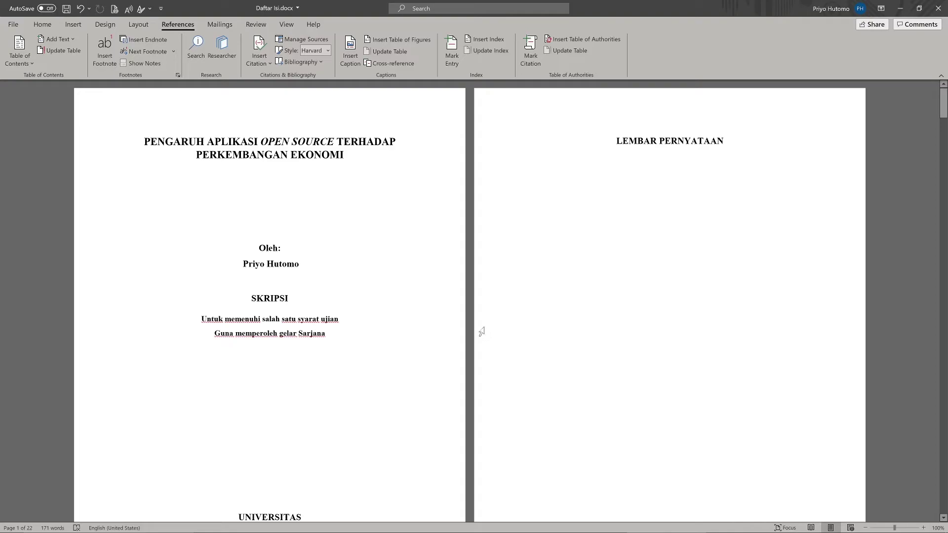
# Step: Create a 'Heading 0' style based on Heading 1, with Heading 1 as the following paragraph style
pyautogui.click(44, 25)
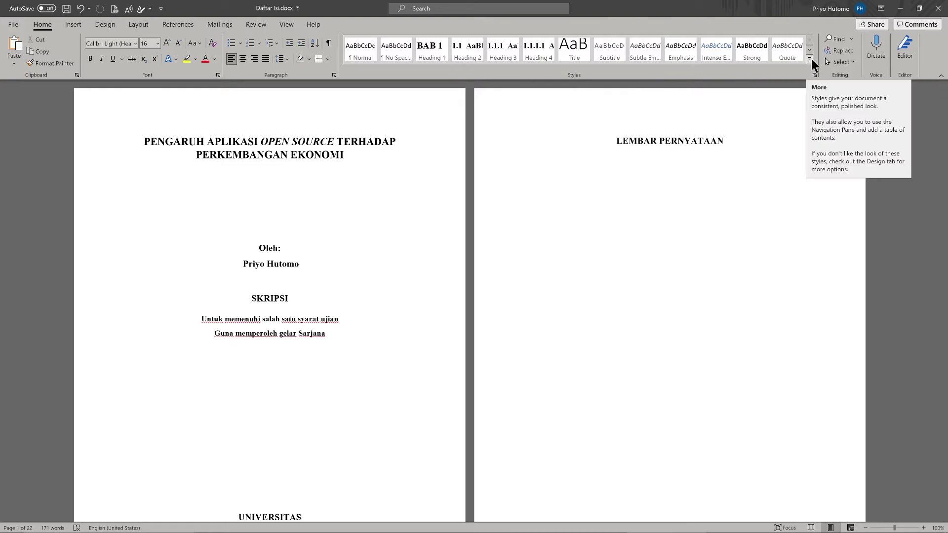
pyautogui.click(809, 59)
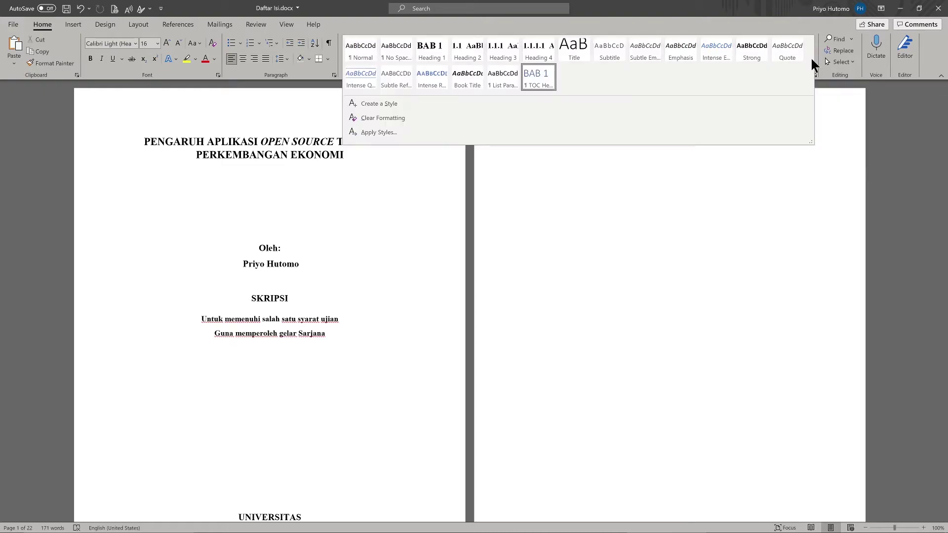
pyautogui.click(413, 105)
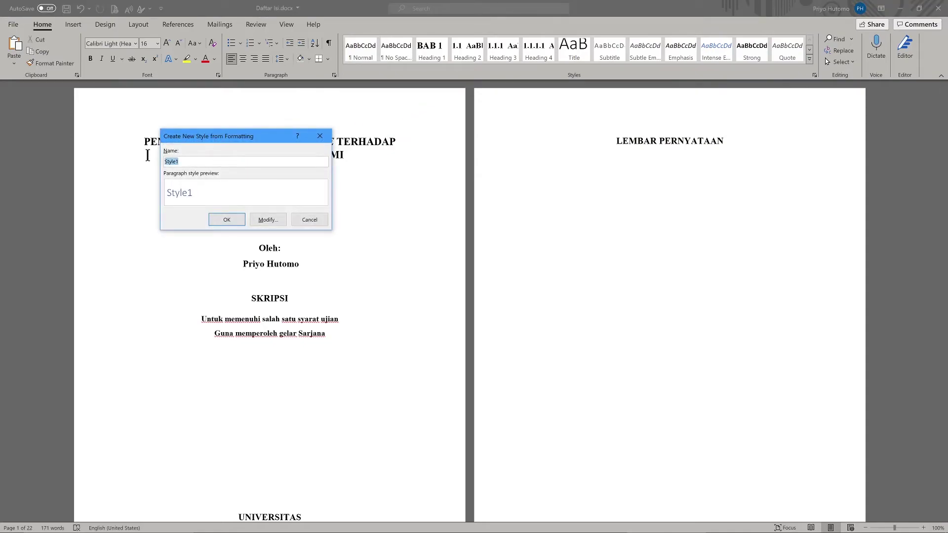
pyautogui.write('Heading 0')
pyautogui.click(265, 220)
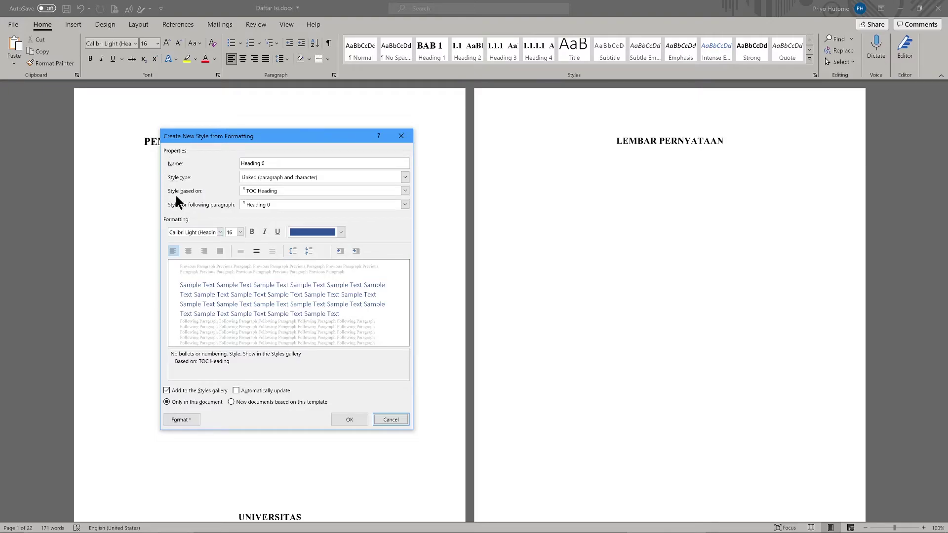
pyautogui.click(403, 191)
pyautogui.scroll(1, 378, 210)
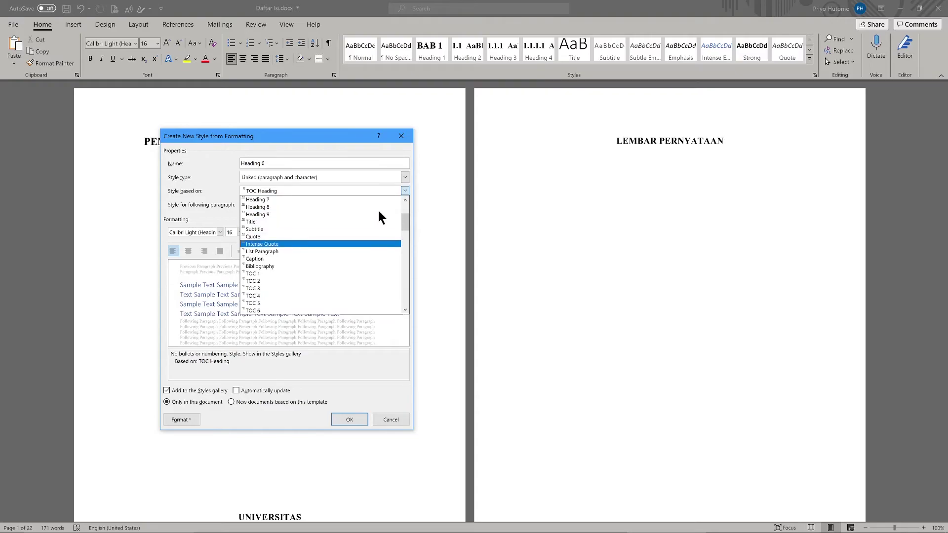
pyautogui.scroll(3, 378, 213)
pyautogui.click(305, 217)
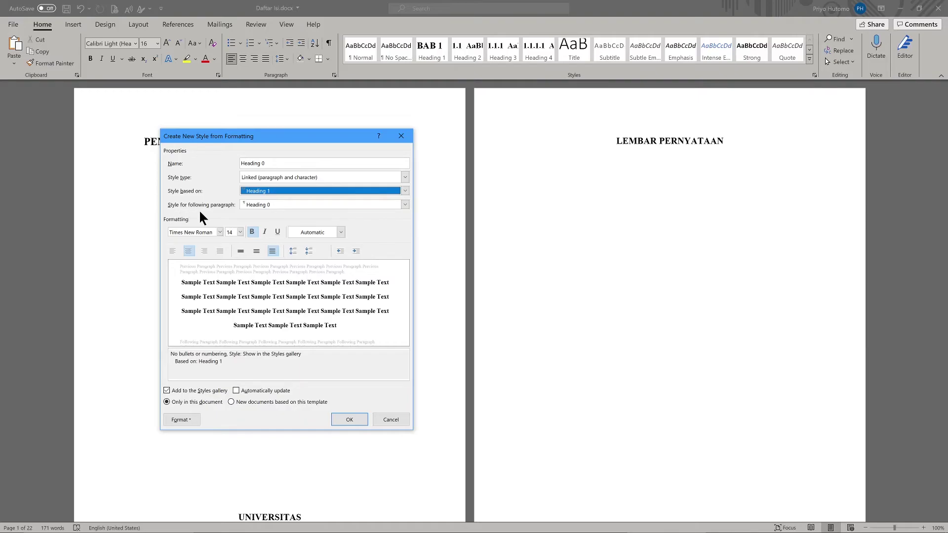
pyautogui.click(405, 205)
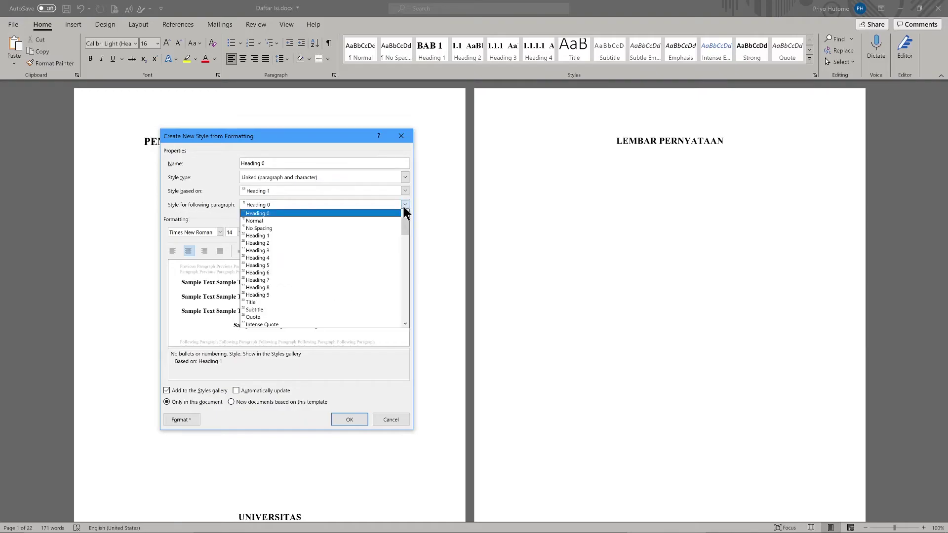
pyautogui.click(386, 230)
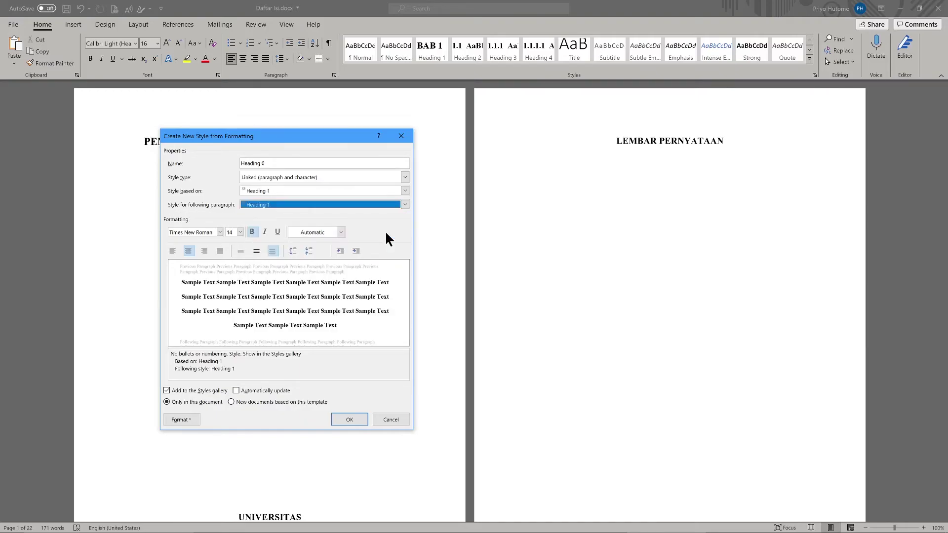
pyautogui.click(349, 419)
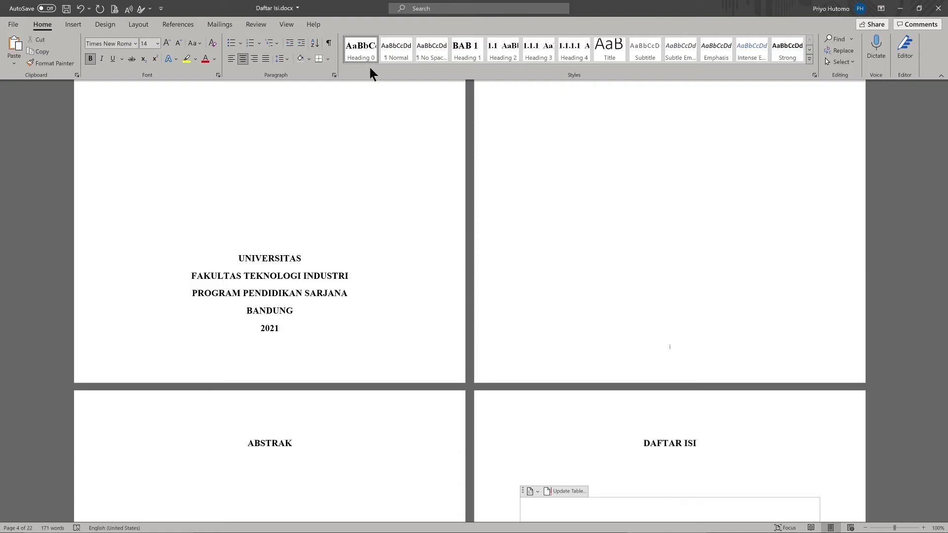
# Step: Apply the Heading 0 style to the LEMBAR PERNYATAAN and DAFTAR ISI headings
pyautogui.scroll(1, 503, 177)
pyautogui.scroll(4, 503, 176)
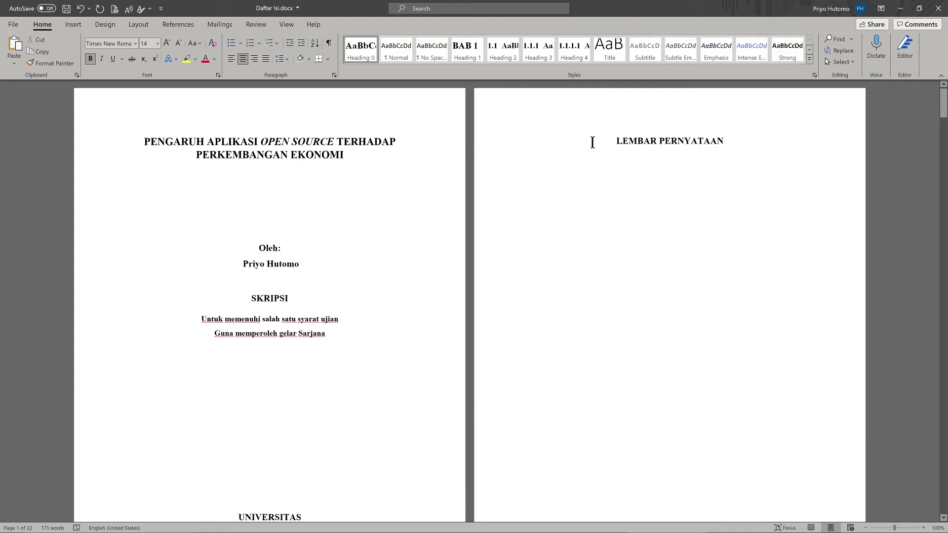
pyautogui.moveTo(616, 142); pyautogui.dragTo(728, 141)
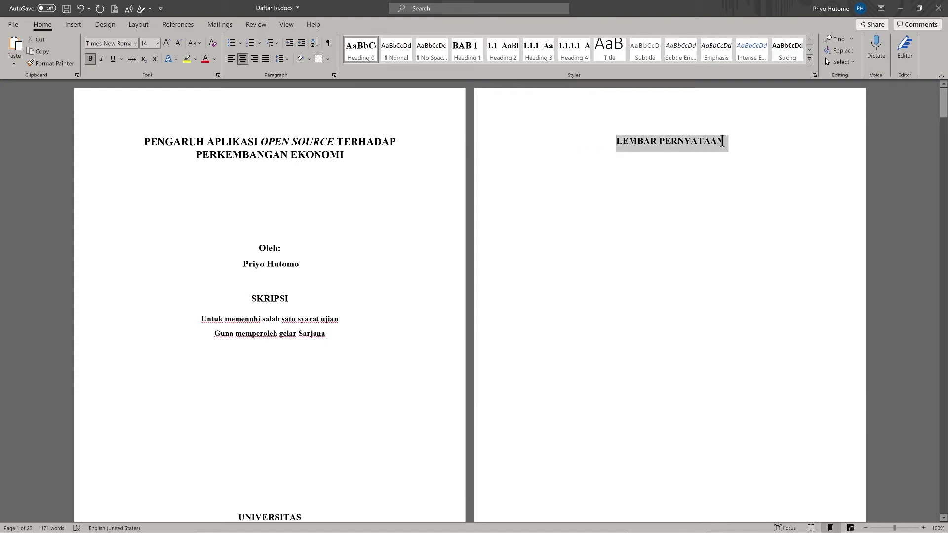
pyautogui.click(366, 58)
pyautogui.scroll(-3, 450, 198)
pyautogui.scroll(-4, 457, 210)
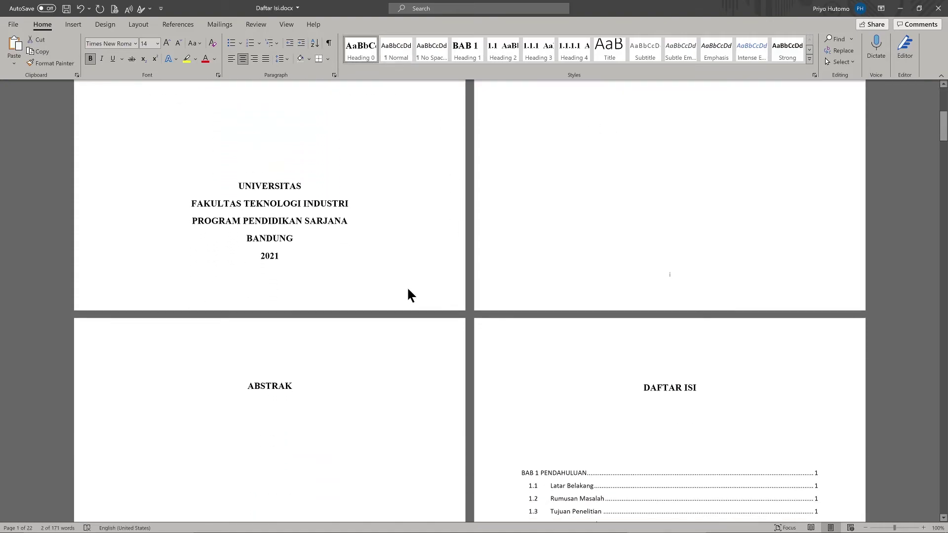
pyautogui.doubleClick(275, 387)
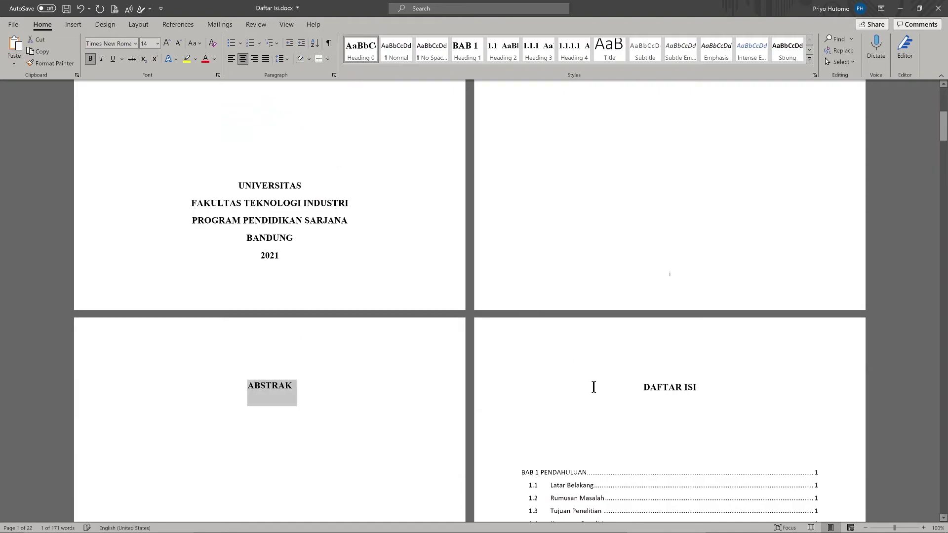
pyautogui.click(628, 386)
pyautogui.doubleClick(657, 388)
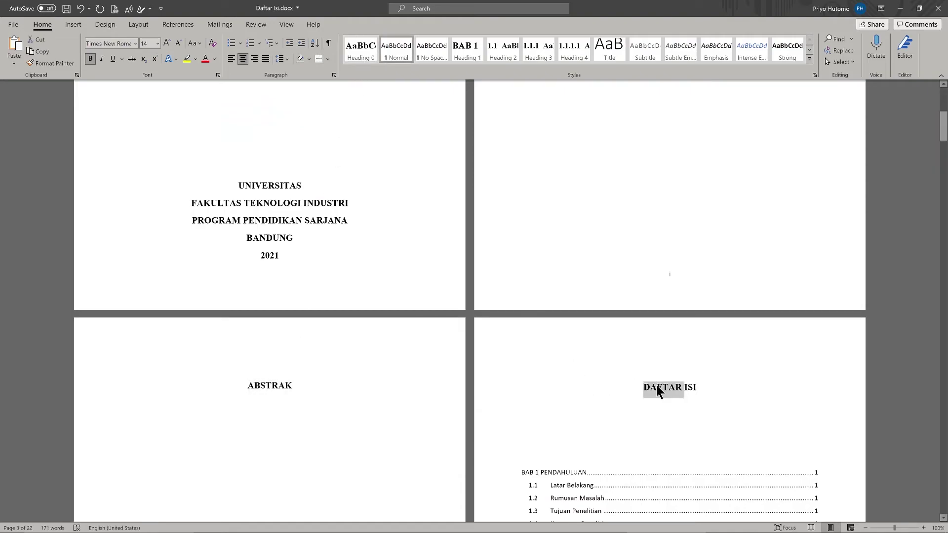
pyautogui.tripleClick(657, 387)
pyautogui.click(359, 58)
# Step: Delete the blank lines above the DAFTAR TABEL heading
pyautogui.scroll(-2, 500, 230)
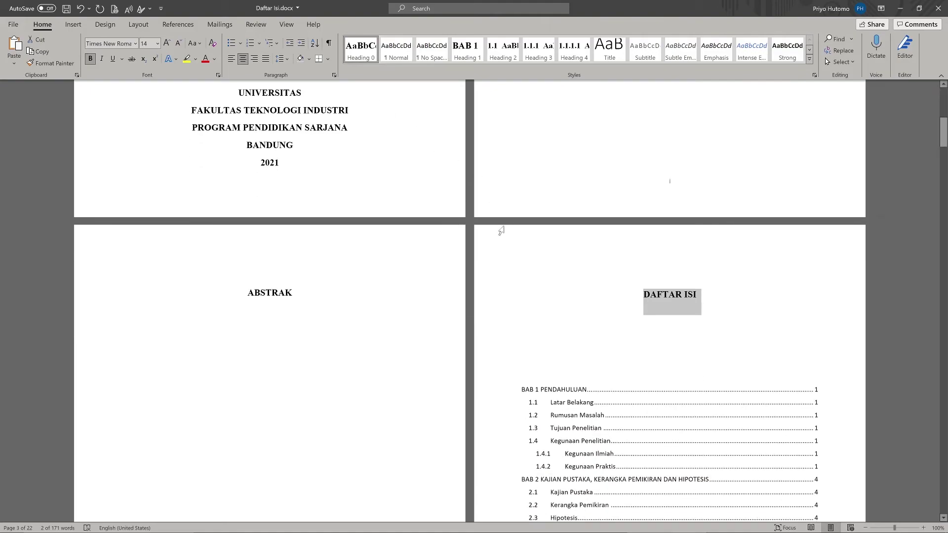
pyautogui.scroll(-4, 501, 230)
pyautogui.scroll(-5, 501, 230)
pyautogui.scroll(-5, 500, 230)
pyautogui.scroll(-2, 373, 290)
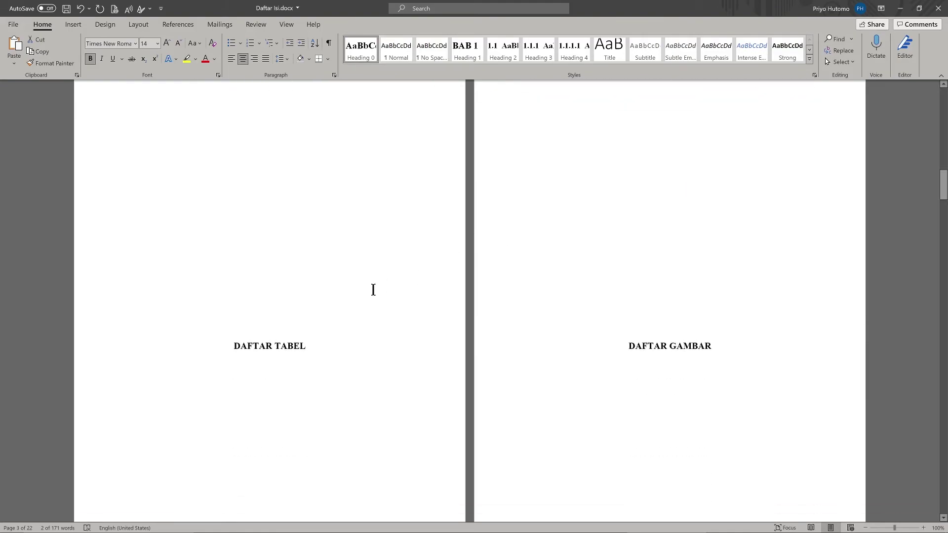
pyautogui.click(347, 302)
pyautogui.scroll(-2, 367, 284)
pyautogui.scroll(-1, 366, 283)
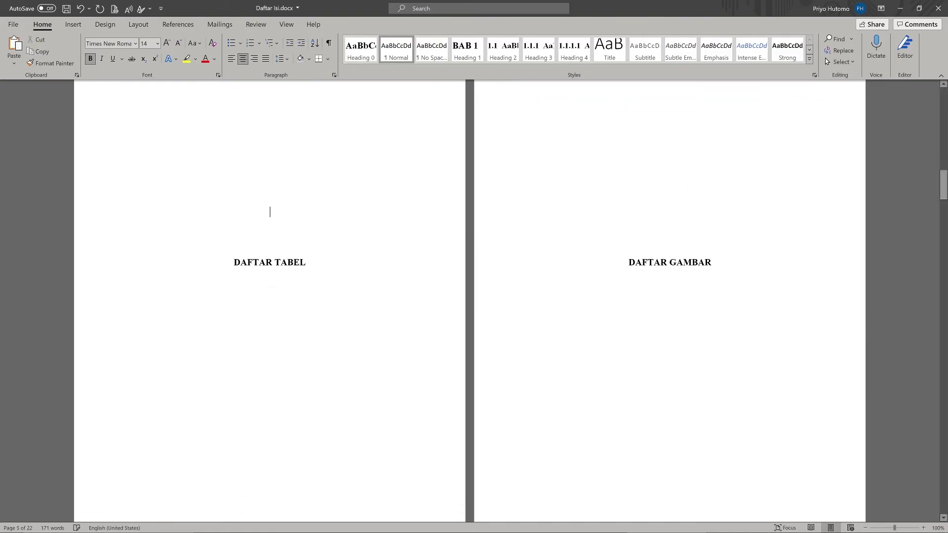
pyautogui.scroll(-1, 366, 284)
pyautogui.scroll(-2, 367, 284)
pyautogui.scroll(4, 366, 284)
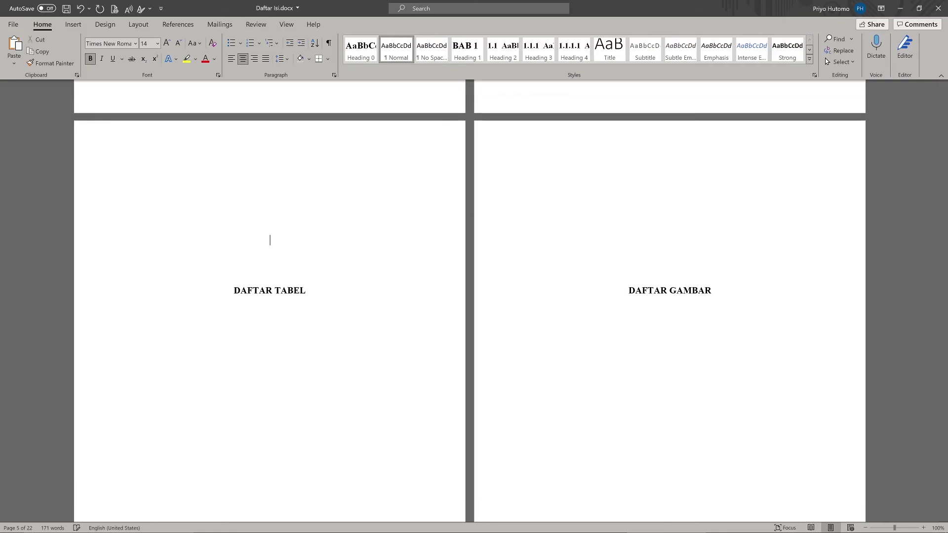
pyautogui.press('BackSpace')
pyautogui.press('BackSpace')
pyautogui.press('BackSpace')
pyautogui.press('BackSpace')
pyautogui.press('BackSpace')
pyautogui.scroll(1, 330, 227)
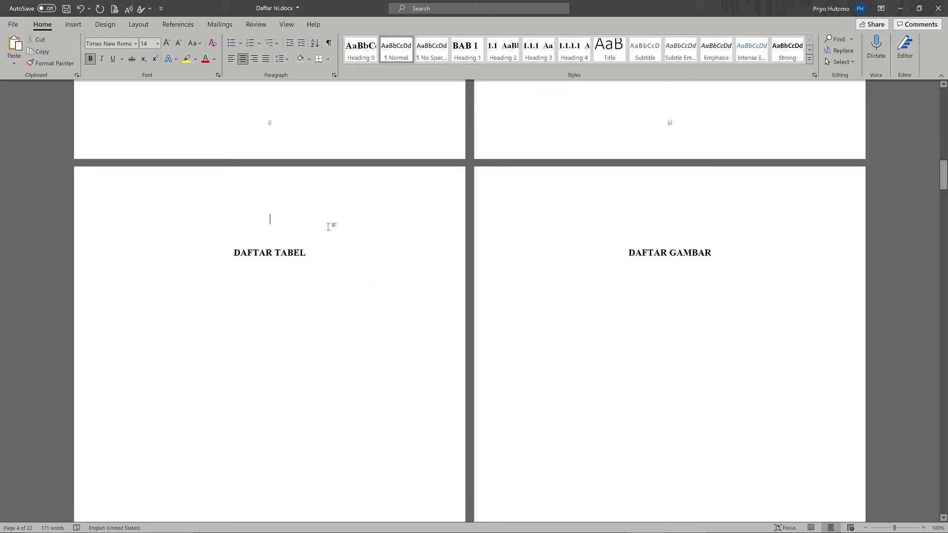
pyautogui.press('BackSpace')
pyautogui.press('BackSpace')
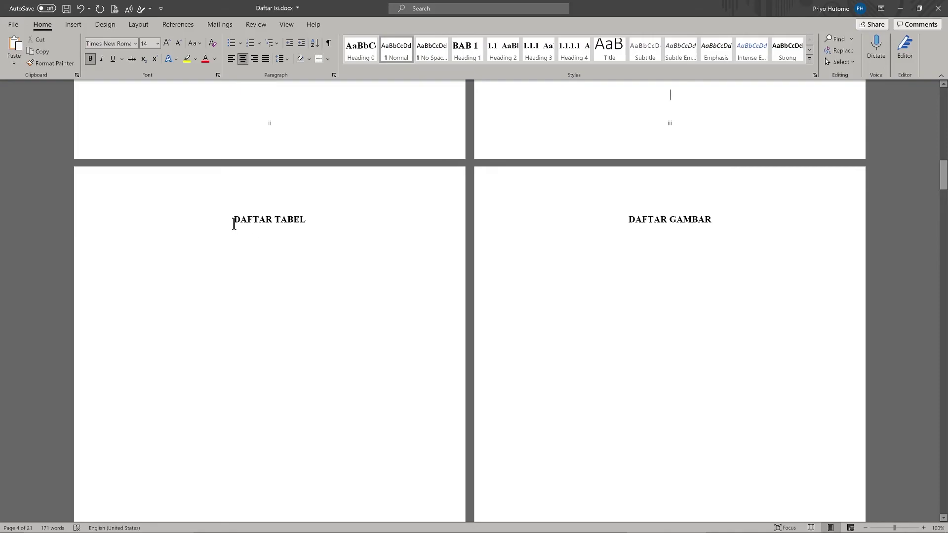
# Step: Apply Heading 0 to the DAFTAR TABEL, DAFTAR GAMBAR and DAFTAR LAMPIRAN headings
pyautogui.moveTo(234, 224); pyautogui.dragTo(313, 218)
pyautogui.click(362, 54)
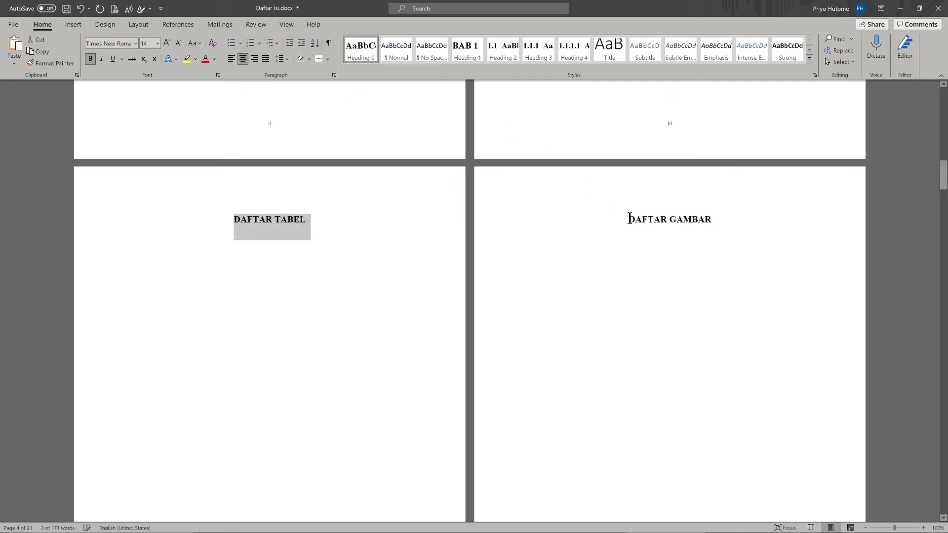
pyautogui.moveTo(614, 218); pyautogui.dragTo(724, 222)
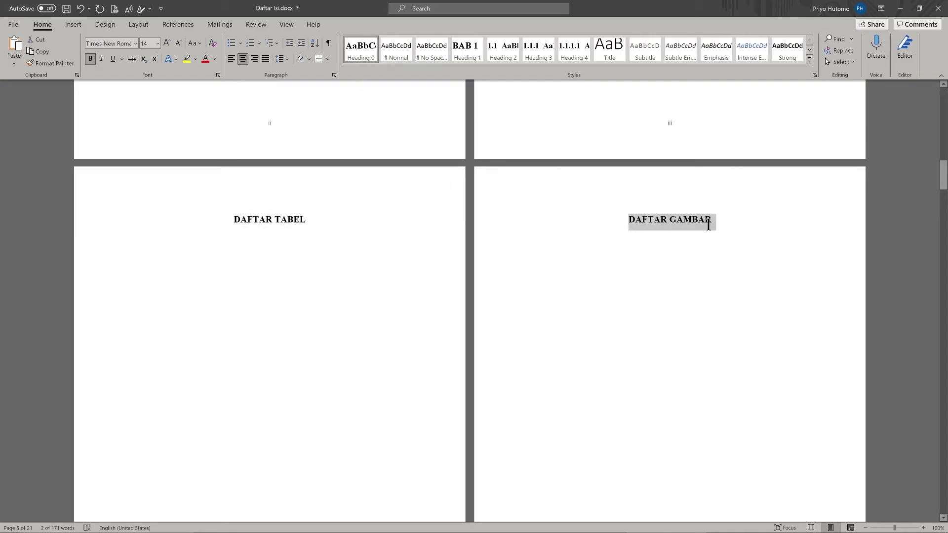
pyautogui.click(356, 59)
pyautogui.scroll(-2, 508, 203)
pyautogui.scroll(-4, 510, 205)
pyautogui.scroll(-2, 509, 205)
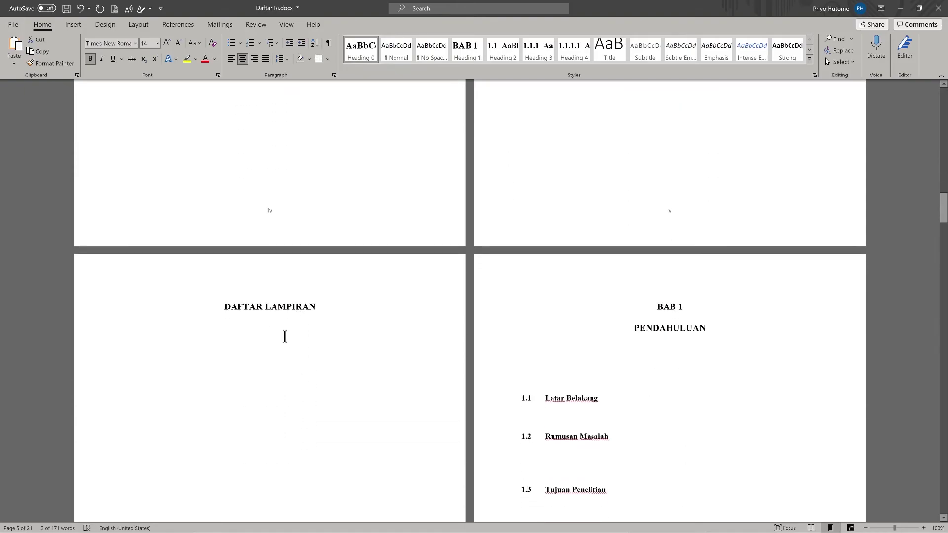
pyautogui.moveTo(234, 306); pyautogui.dragTo(320, 307)
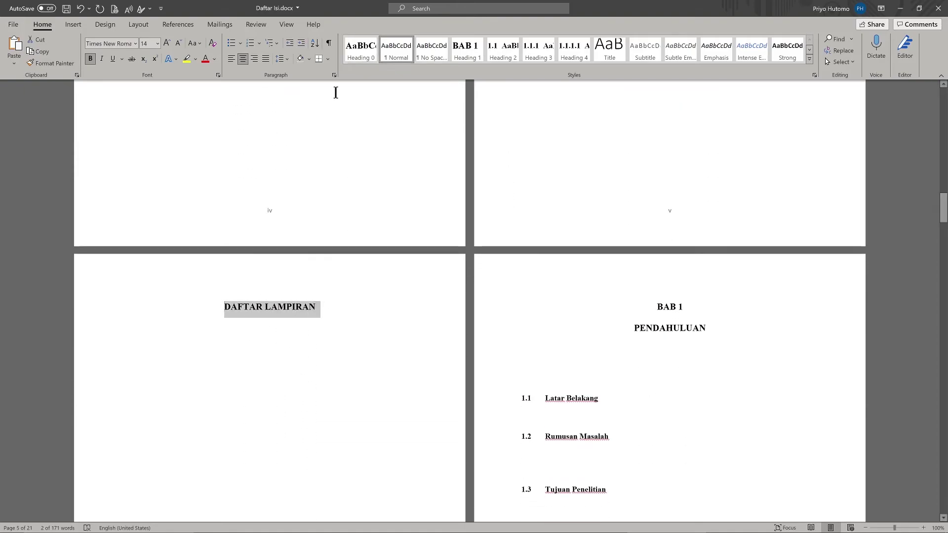
pyautogui.click(366, 53)
# Step: Apply Heading 0 to the DAFTAR PUSTAKA and LAMPIRAN headings and return to the DAFTAR ISI page
pyautogui.scroll(-3, 624, 260)
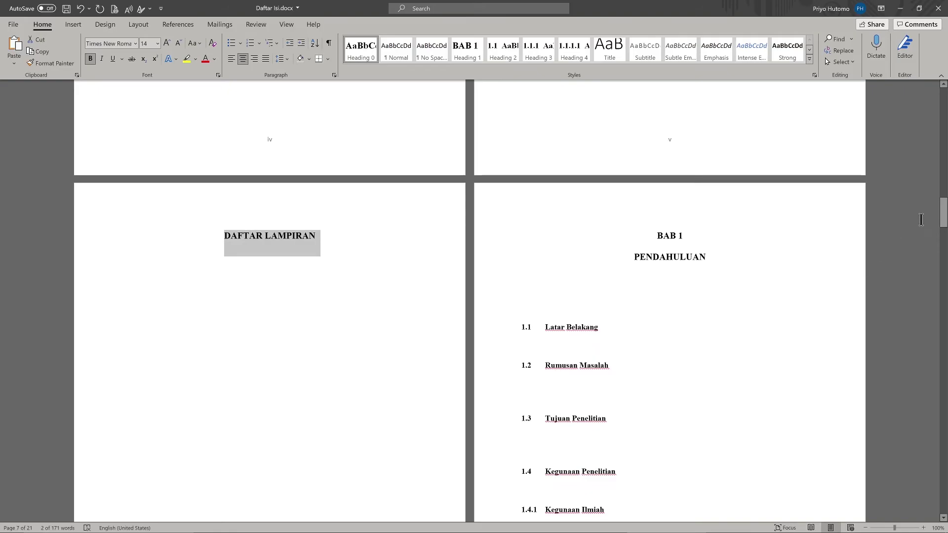
pyautogui.moveTo(943, 223)
pyautogui.mouseDown()
pyautogui.moveTo(925, 506)
pyautogui.moveTo(930, 459)
pyautogui.mouseUp()
pyautogui.moveTo(626, 214); pyautogui.dragTo(715, 215)
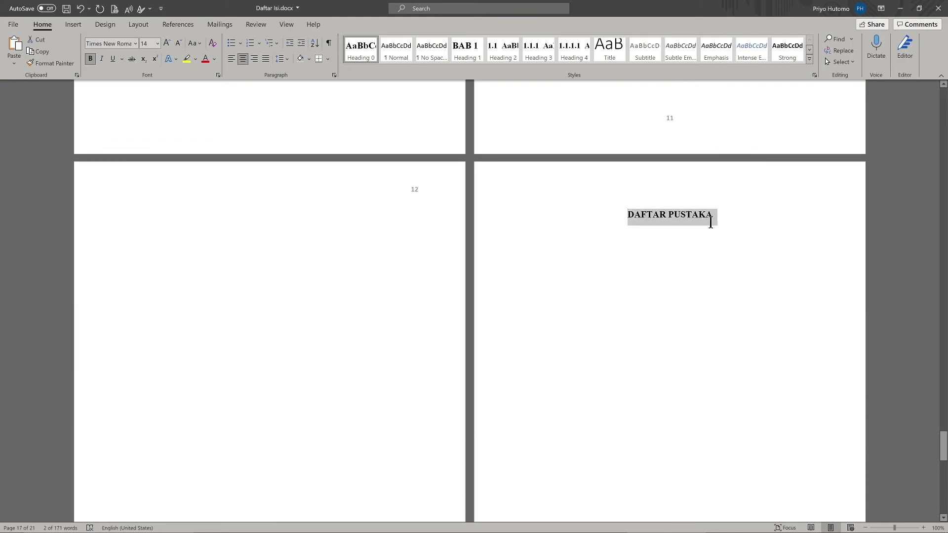
pyautogui.click(357, 51)
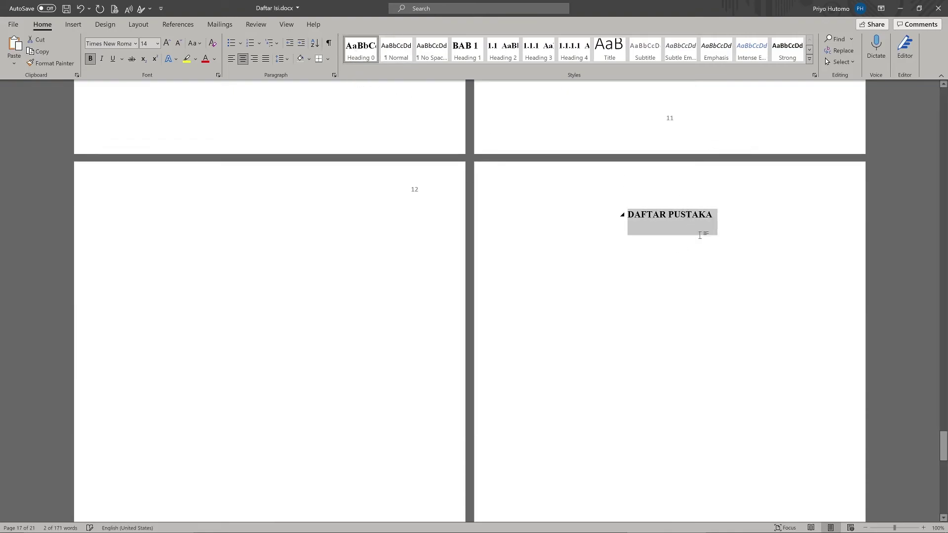
pyautogui.scroll(-3, 701, 253)
pyautogui.scroll(-5, 701, 253)
pyautogui.moveTo(444, 420); pyautogui.dragTo(503, 414)
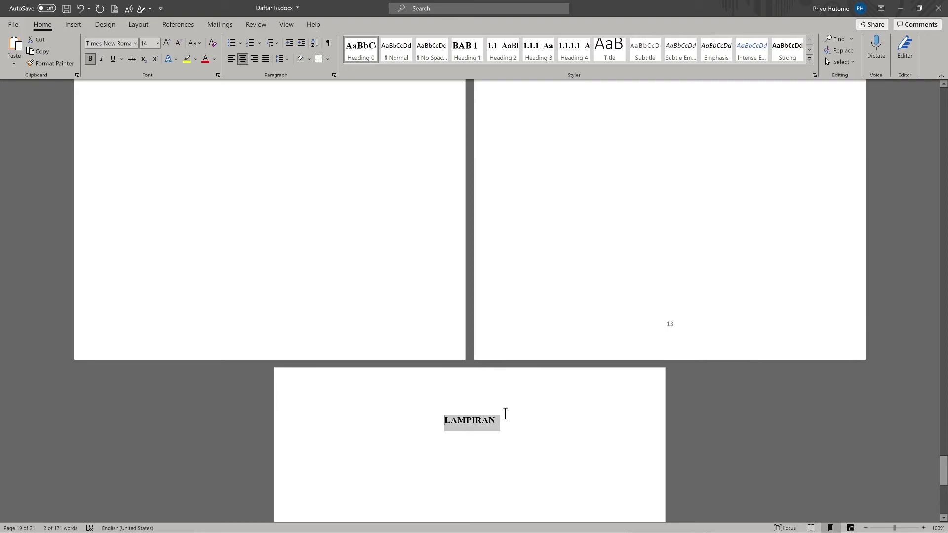
pyautogui.click(363, 54)
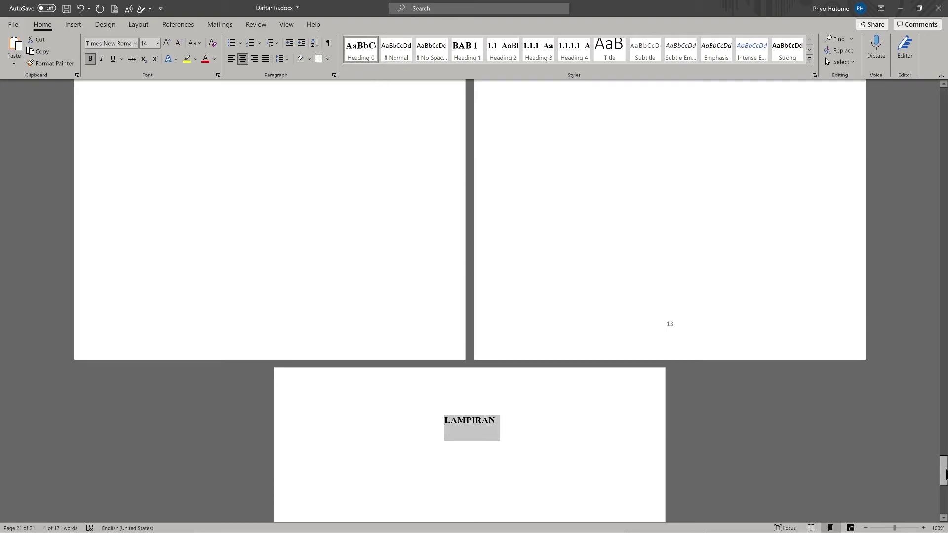
pyautogui.moveTo(944, 474)
pyautogui.mouseDown()
pyautogui.moveTo(910, 136)
pyautogui.moveTo(908, 151)
pyautogui.mouseUp()
# Step: Update the entire table of contents so it shows the Heading 0 entries (i–vi, 13, 14)
pyautogui.click(682, 211)
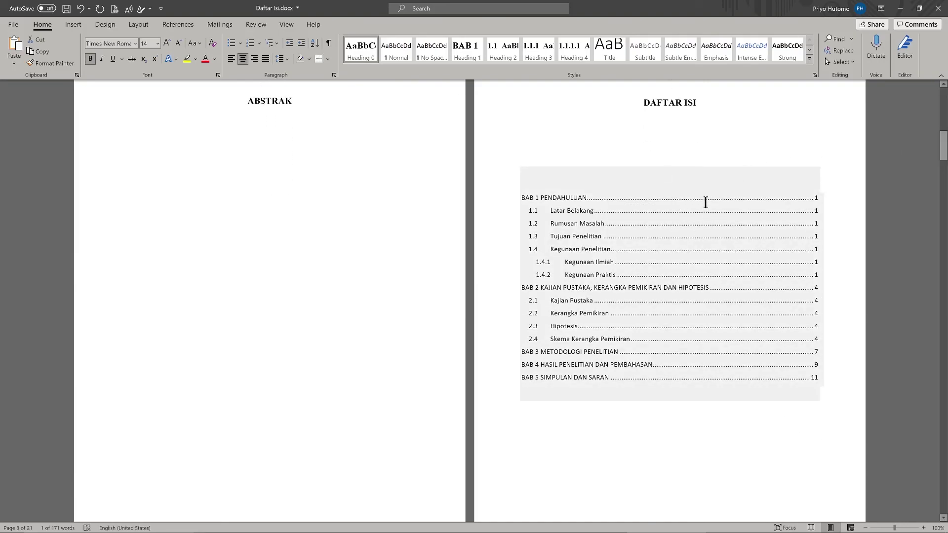
pyautogui.click(693, 257)
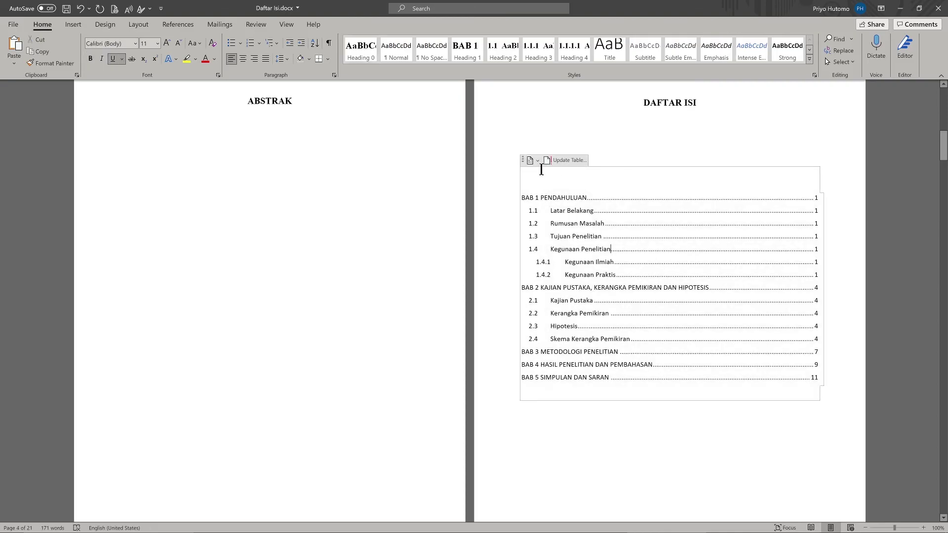
pyautogui.click(570, 160)
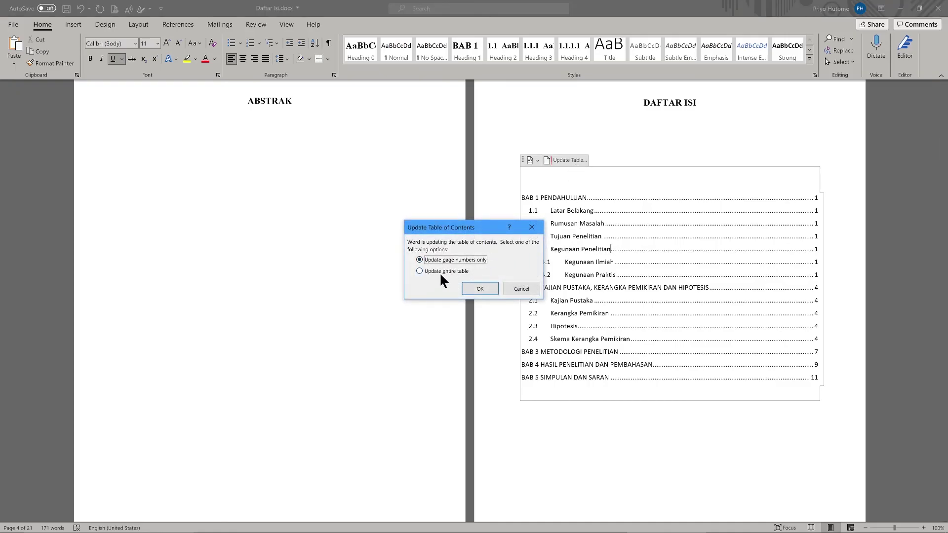
pyautogui.click(440, 275)
pyautogui.click(472, 292)
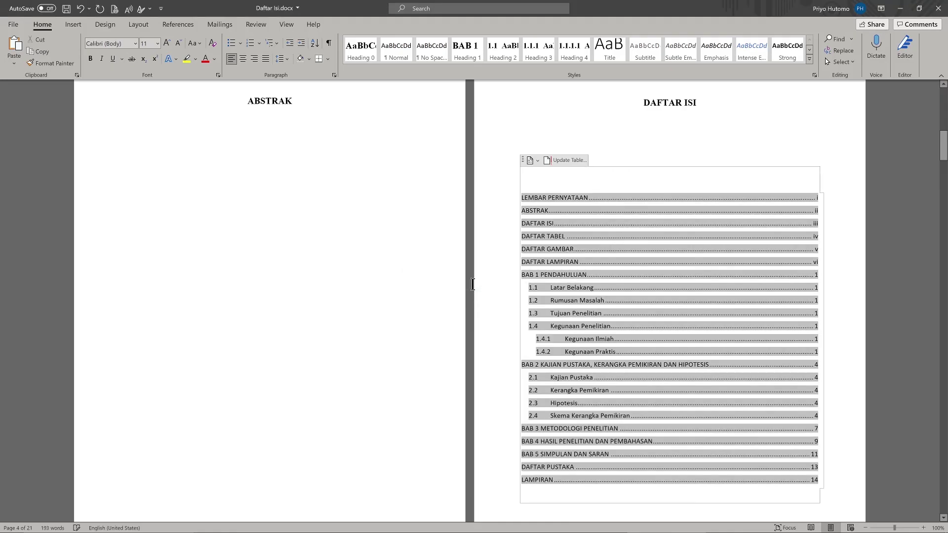
pyautogui.click(595, 190)
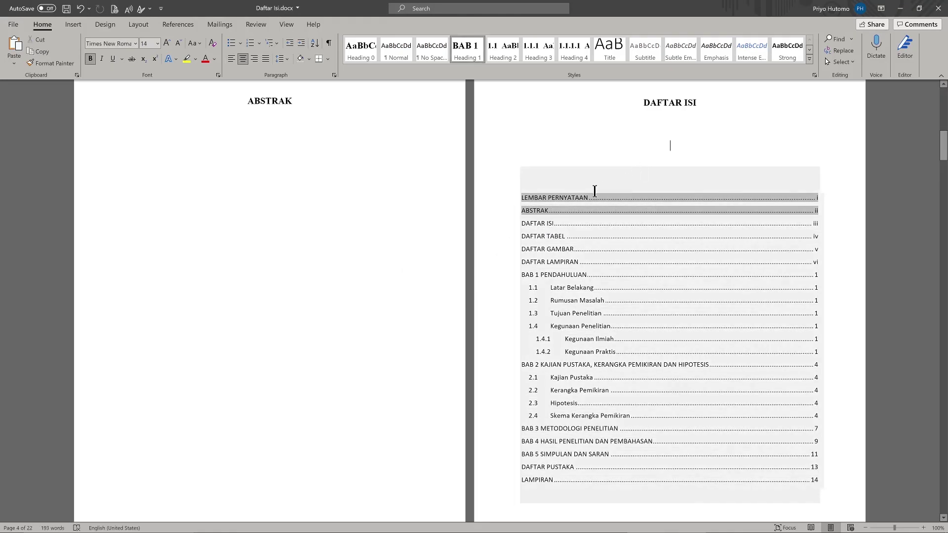
pyautogui.click(648, 175)
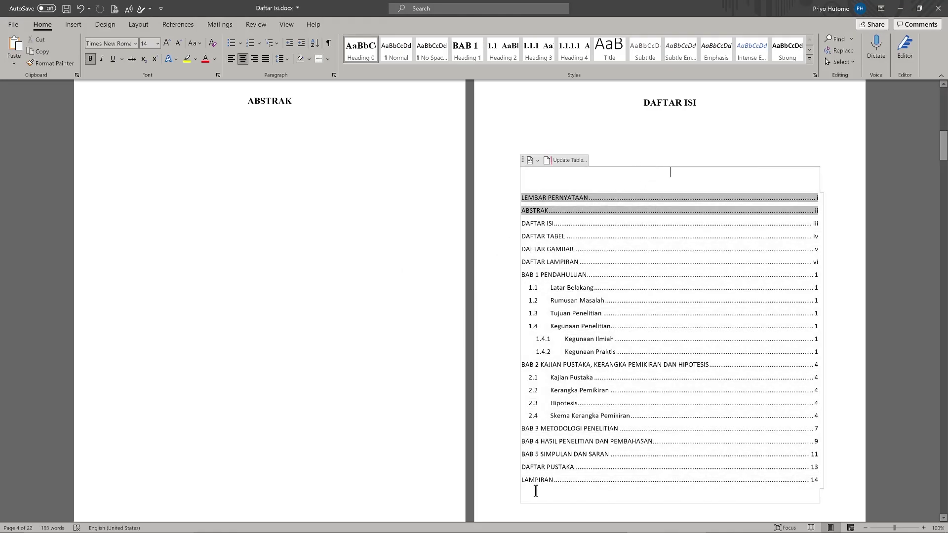